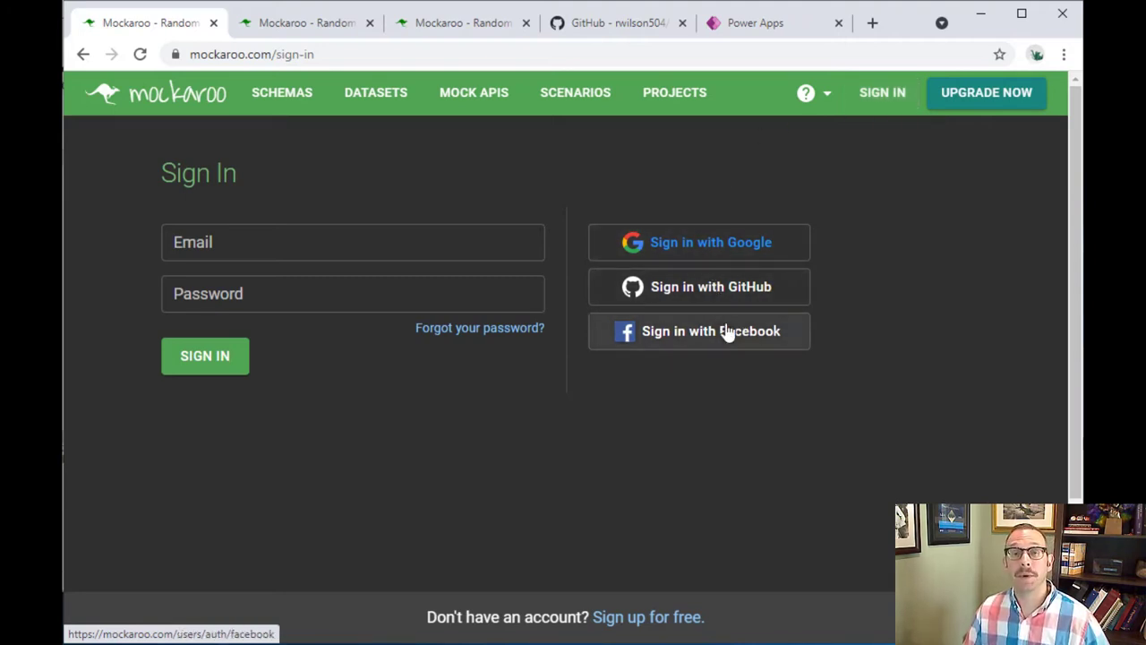
Go to the free account sign-up and, once signed in, start a new schema from the schema list.
left_click(668, 621)
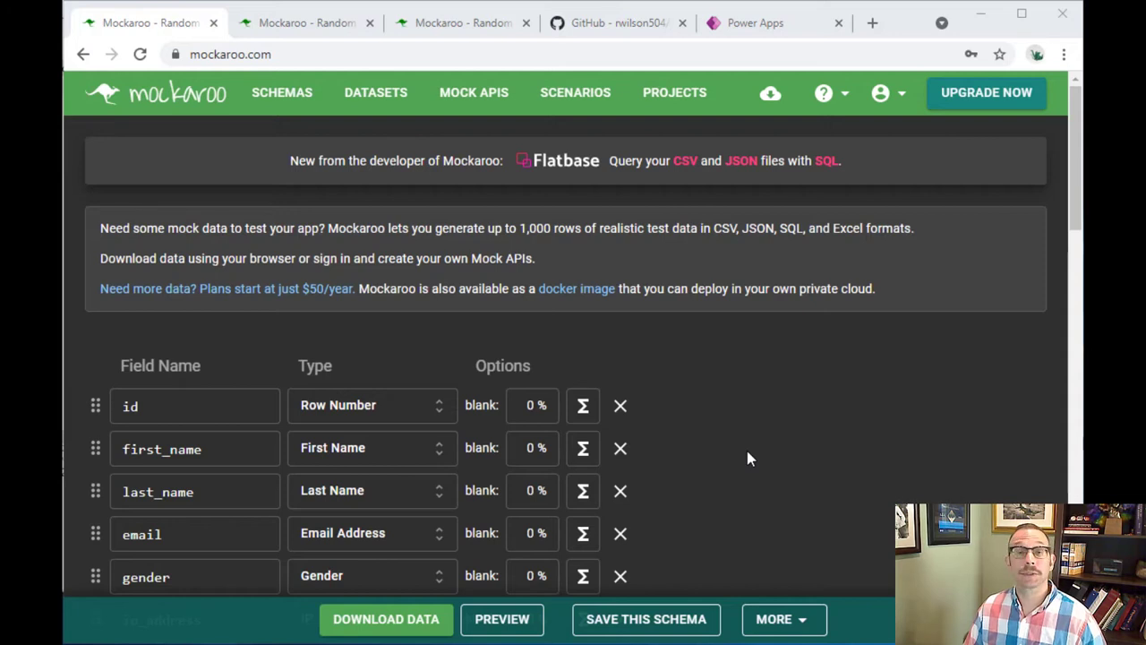
left_click(298, 96)
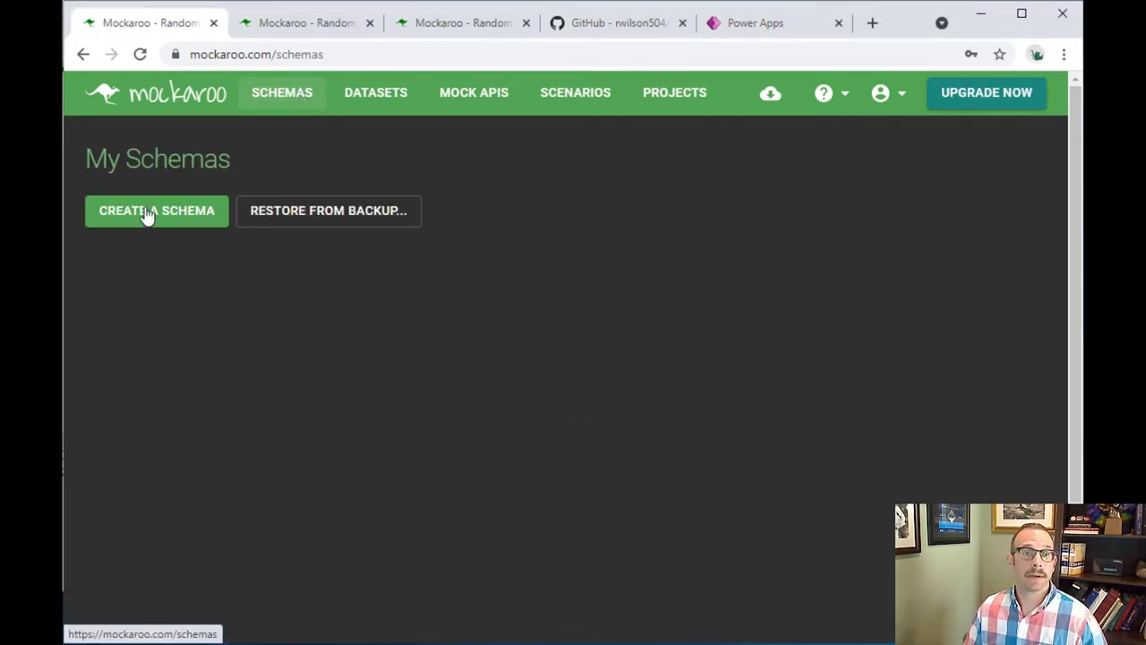
left_click(153, 226)
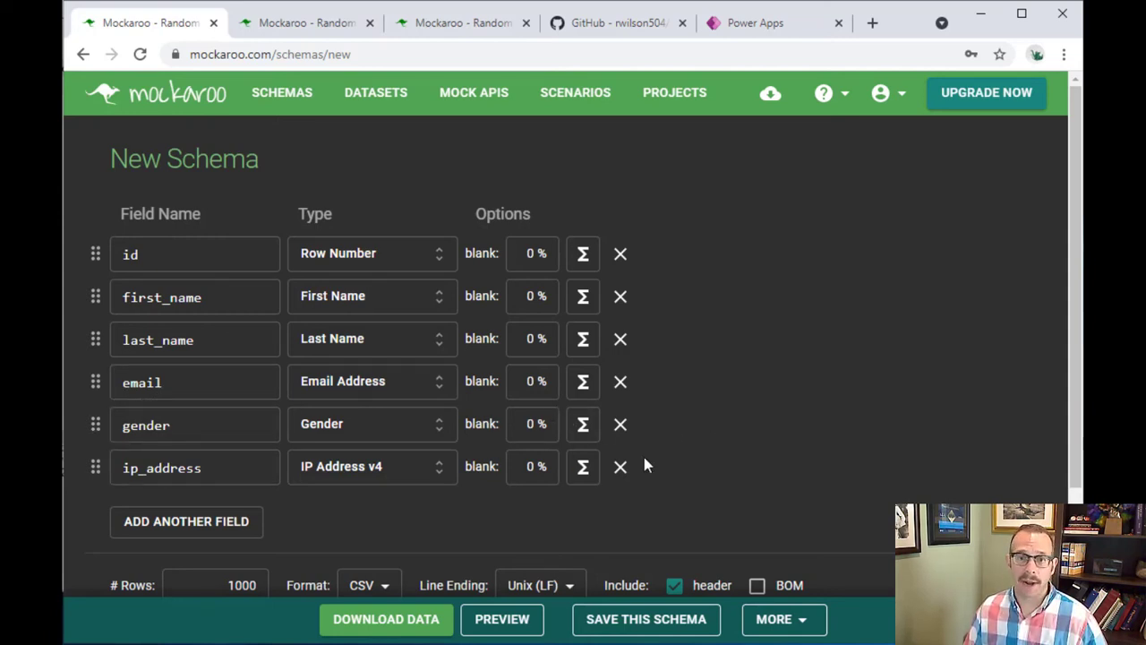
Remove the ip_address and gender fields from the new schema and set its number of rows to 500.
left_click(622, 469)
left_click(623, 426)
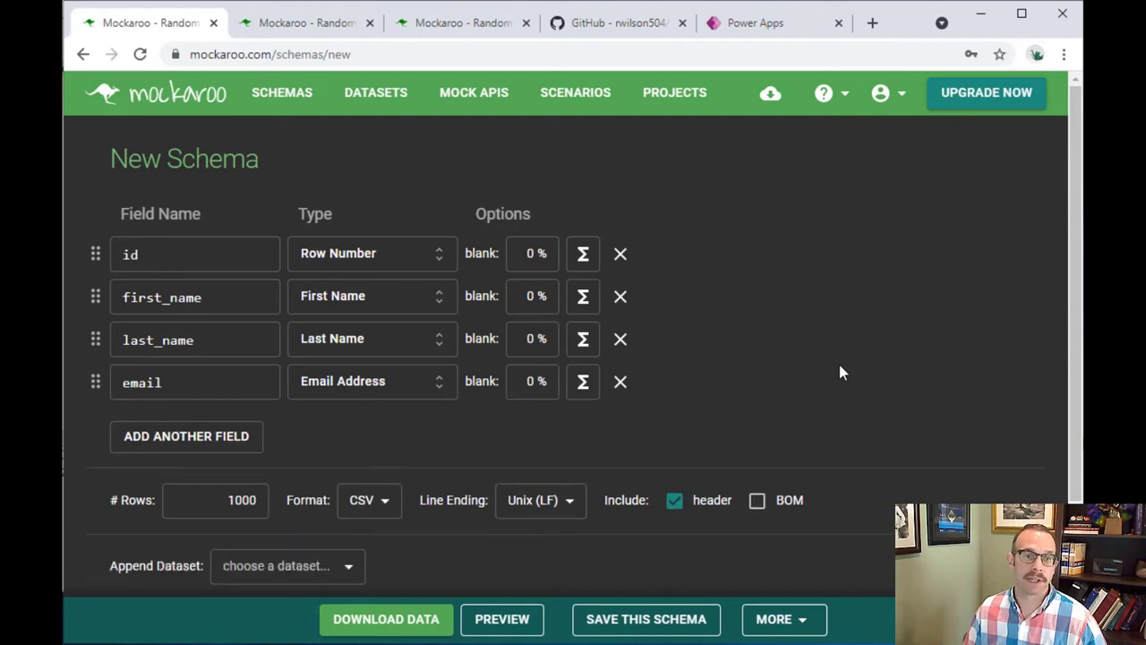
left_click(225, 495)
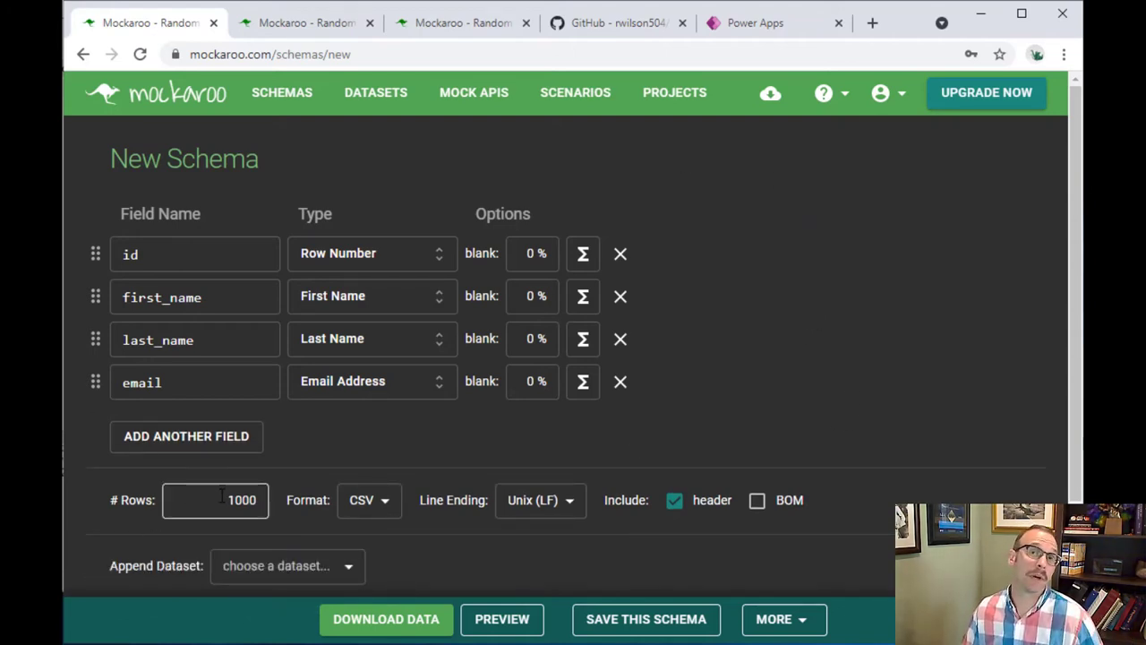
left_click_drag(223, 495, 329, 488)
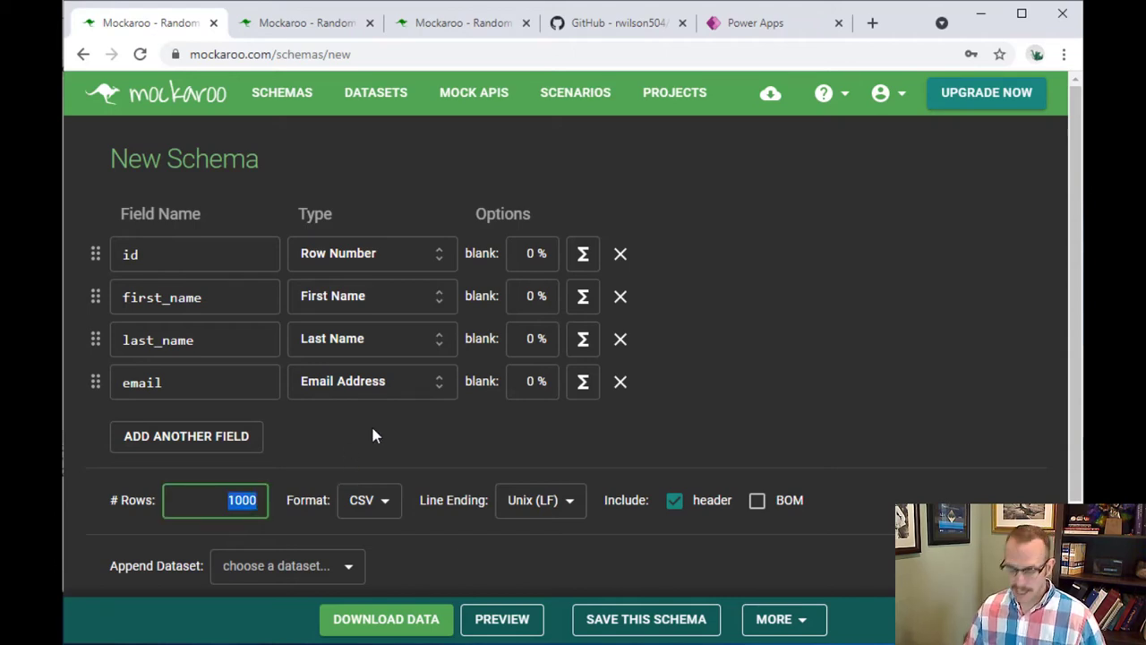
type("500")
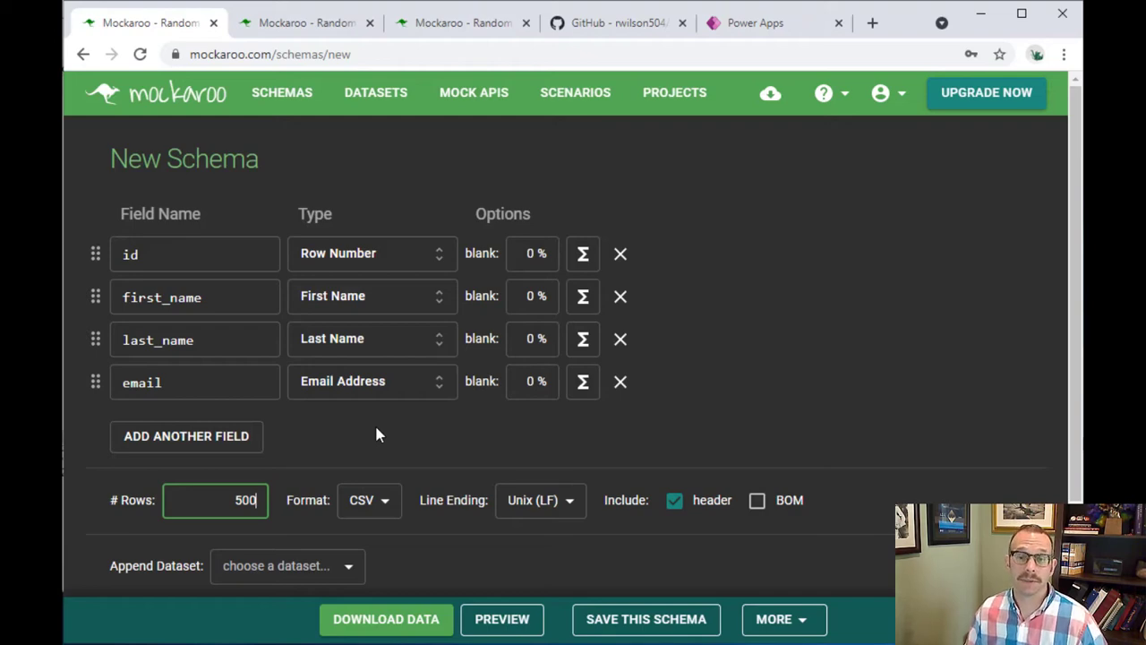
Save the schema under the name Contacts.
left_click(649, 634)
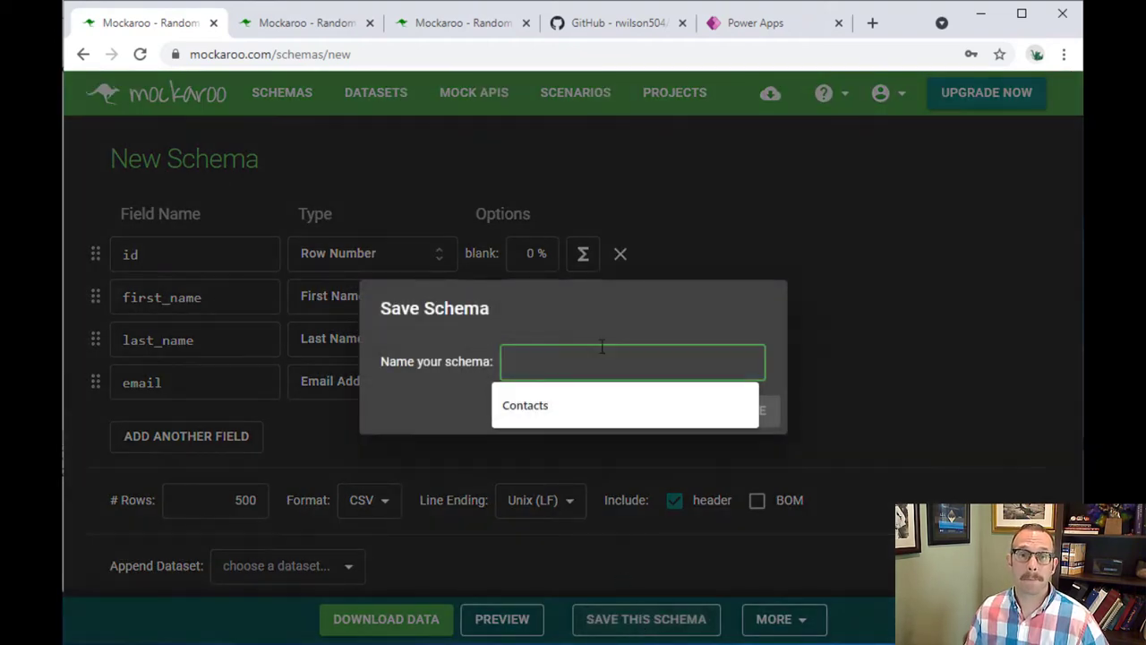
left_click(553, 407)
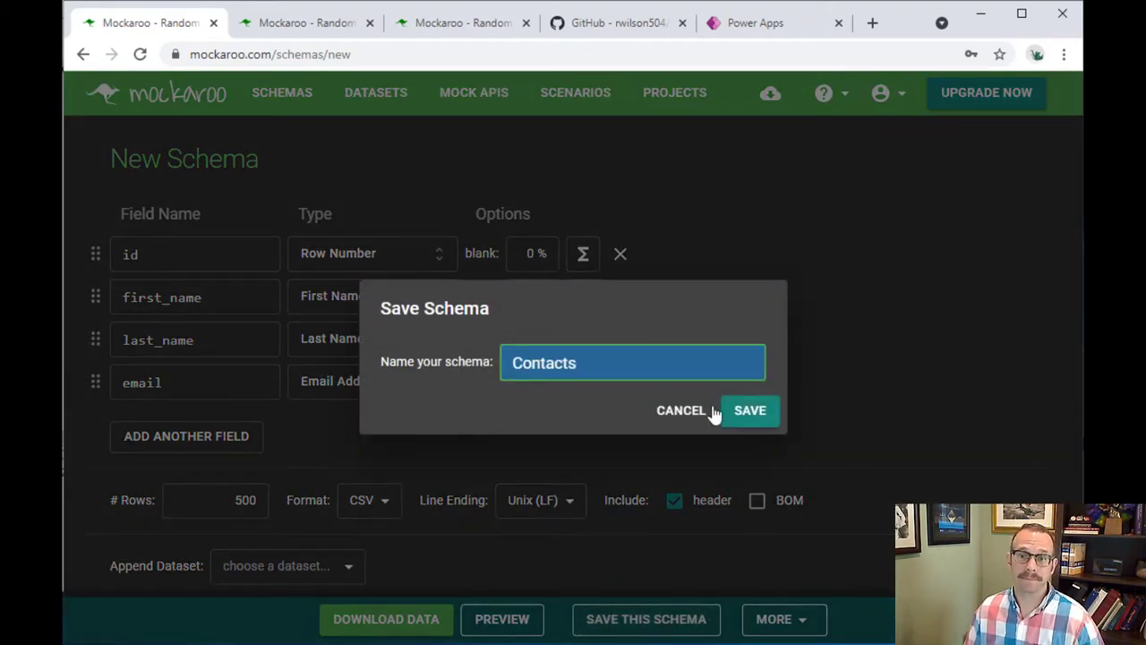
left_click(751, 411)
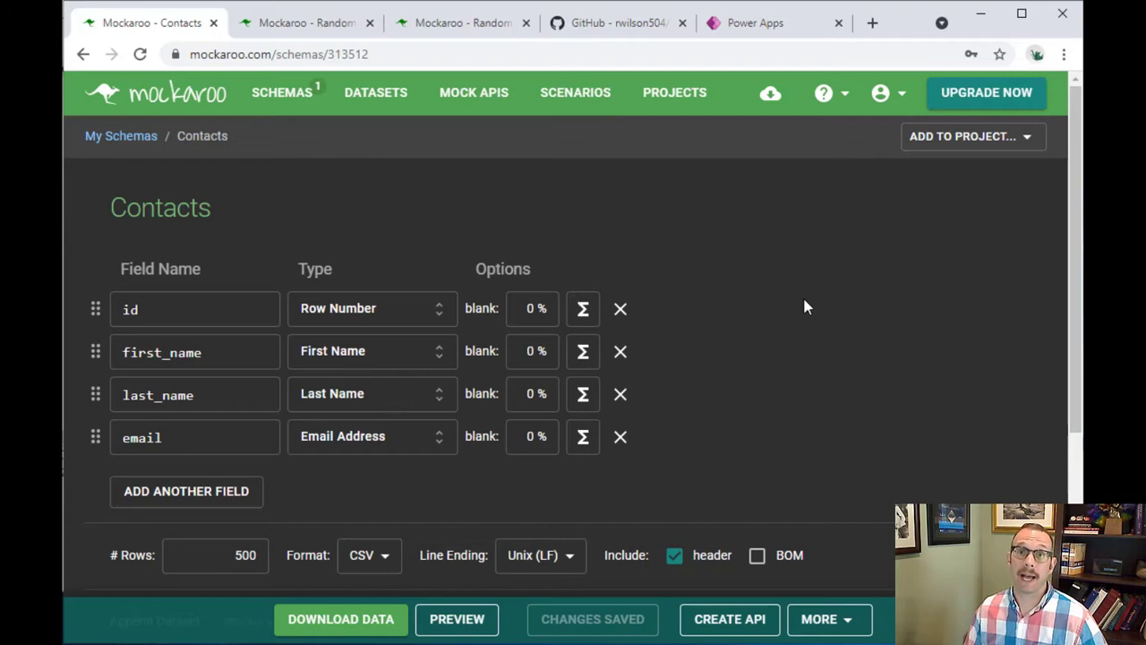
Copy the API key from the Mockaroo account page.
left_click(902, 95)
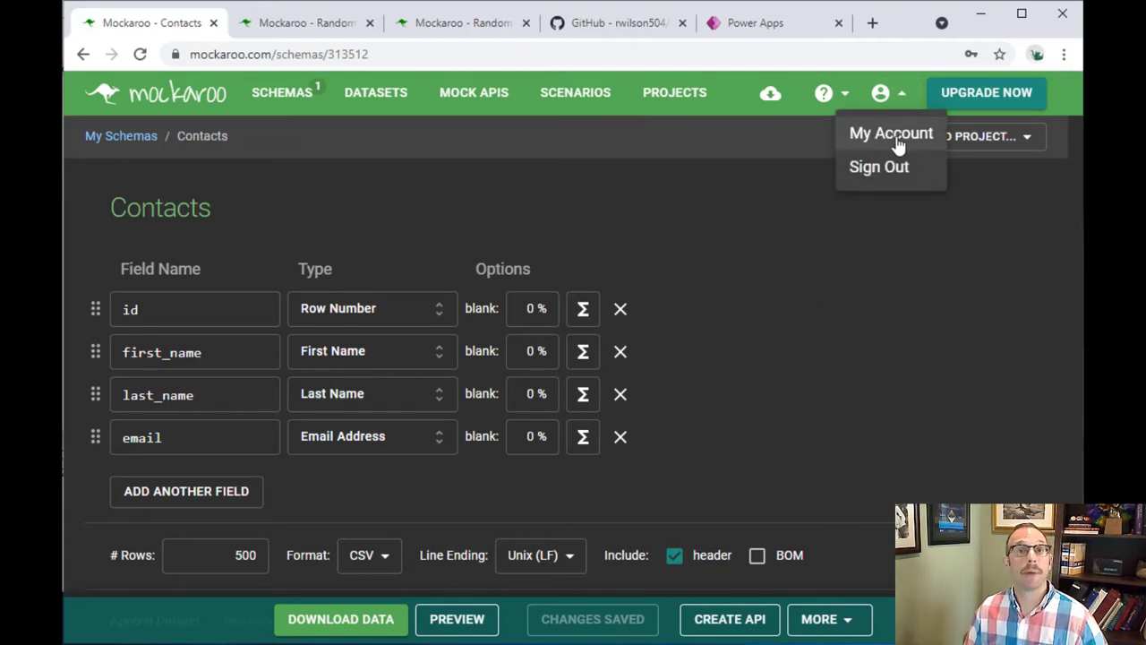
left_click(898, 136)
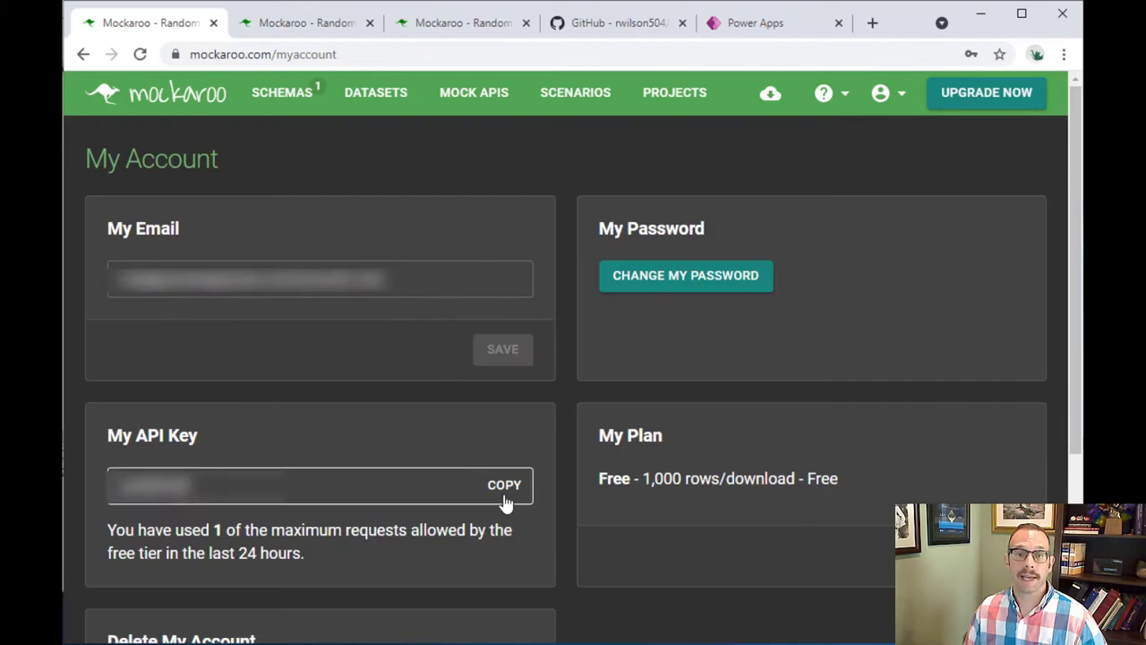
left_click(516, 488)
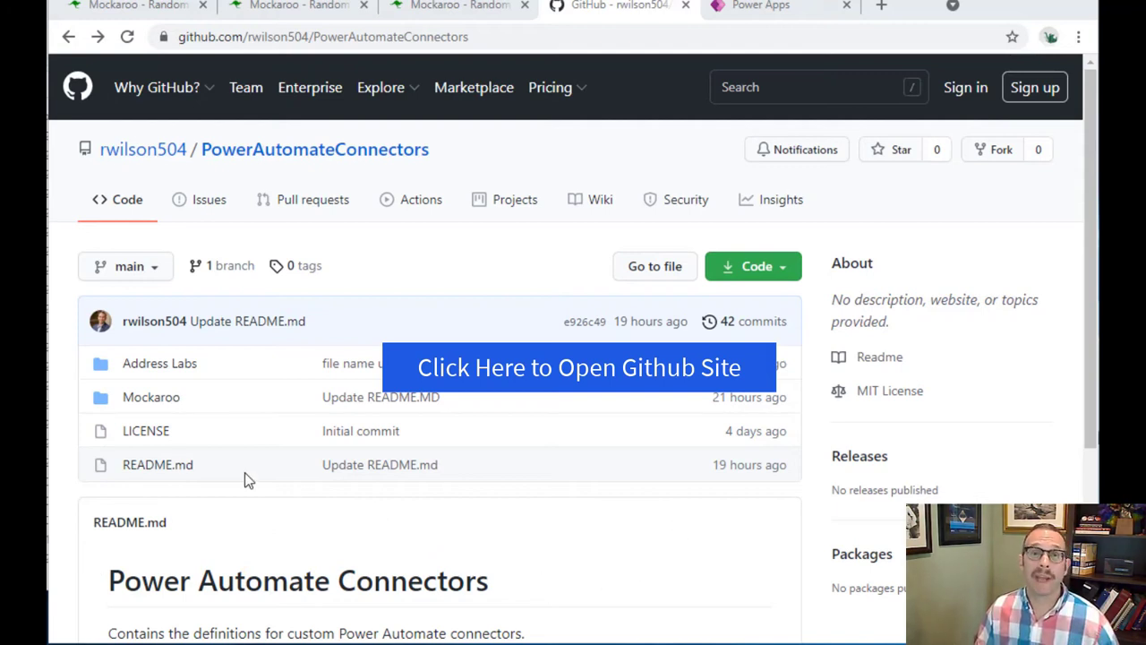
Copy the address of the Mockaroo OpenAPI link in the README of the GitHub PowerAutomateConnectors repository.
scroll(252, 481, "down", 5)
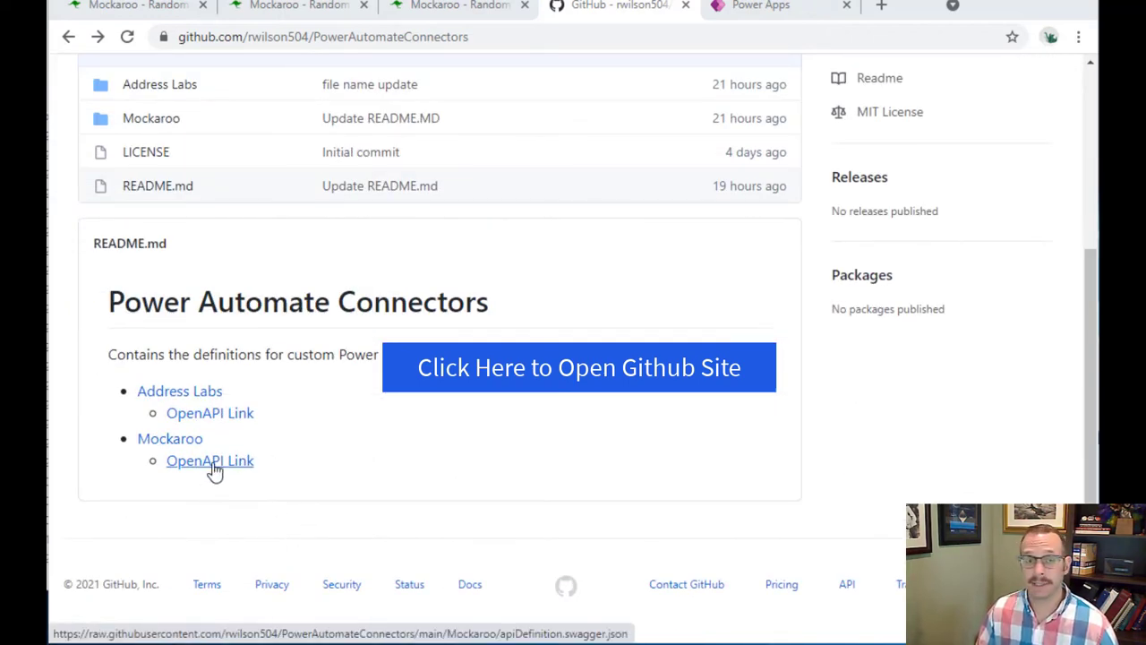
right_click(215, 469)
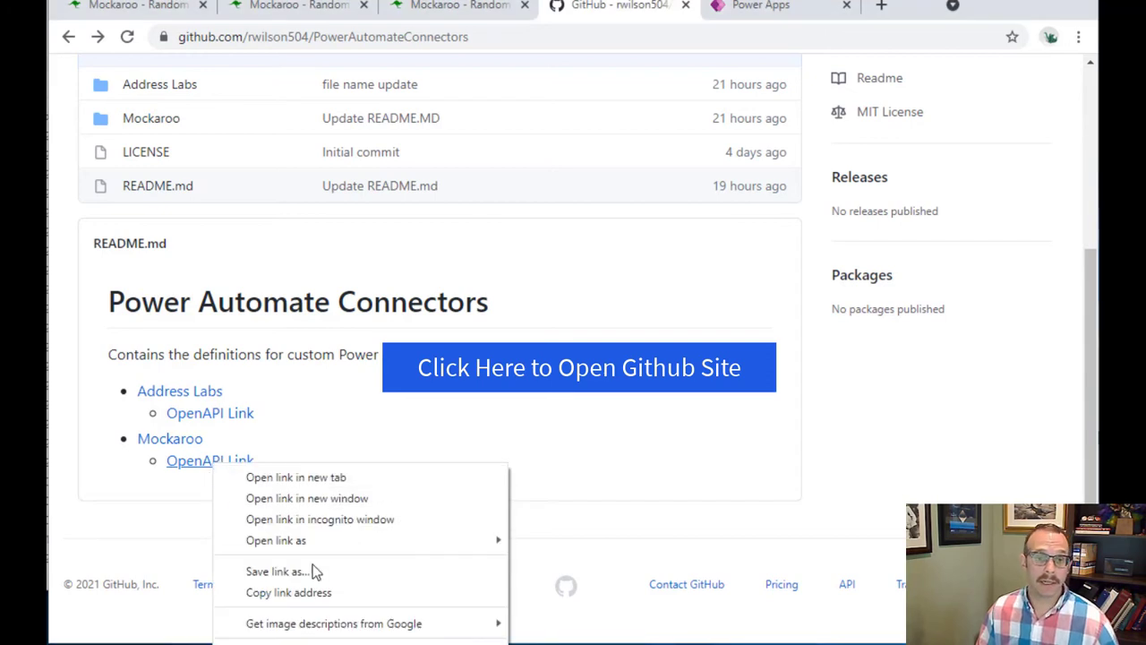
left_click(356, 593)
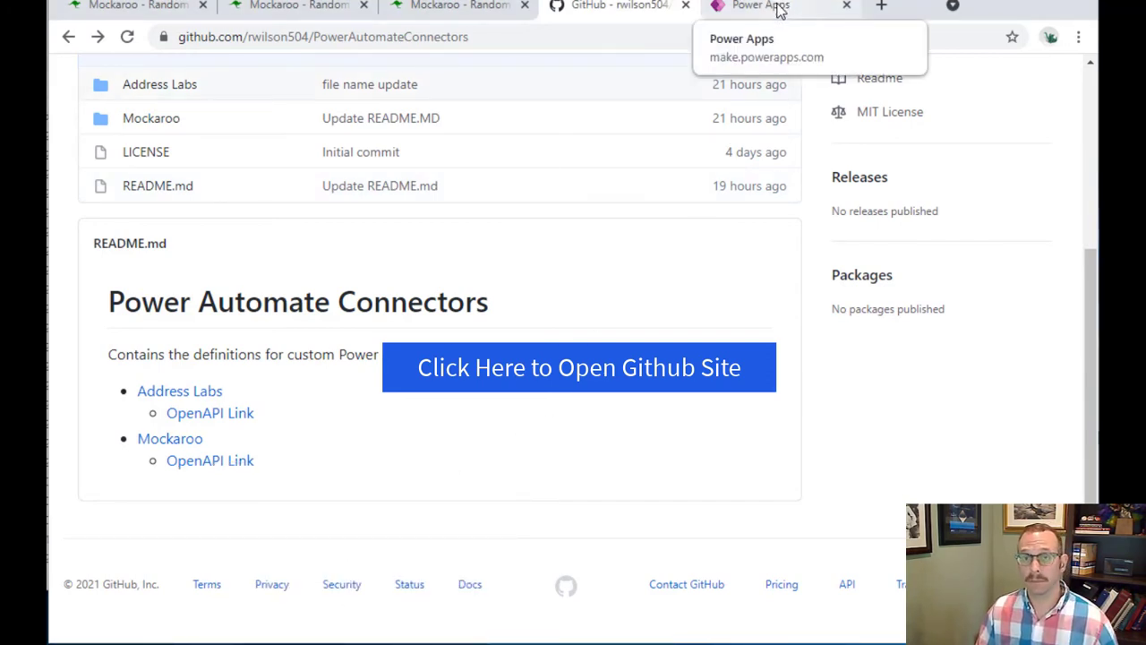
Switch to Power Apps and import a new custom connector named Mockaroo from the copied OpenAPI URL.
left_click(781, 7)
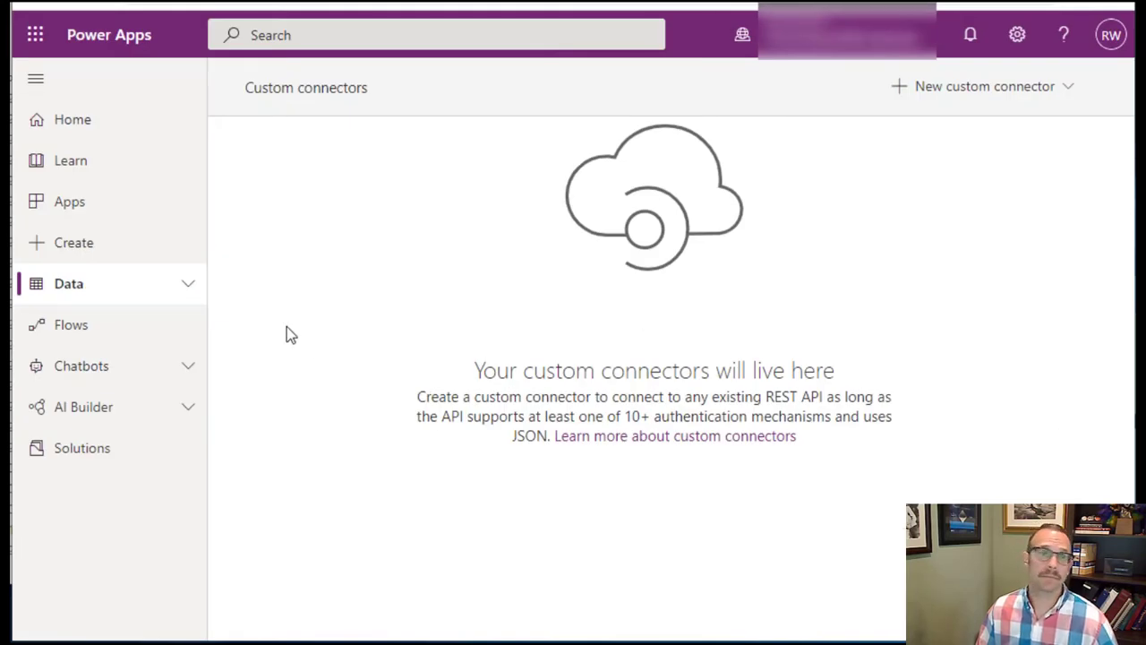
left_click(178, 290)
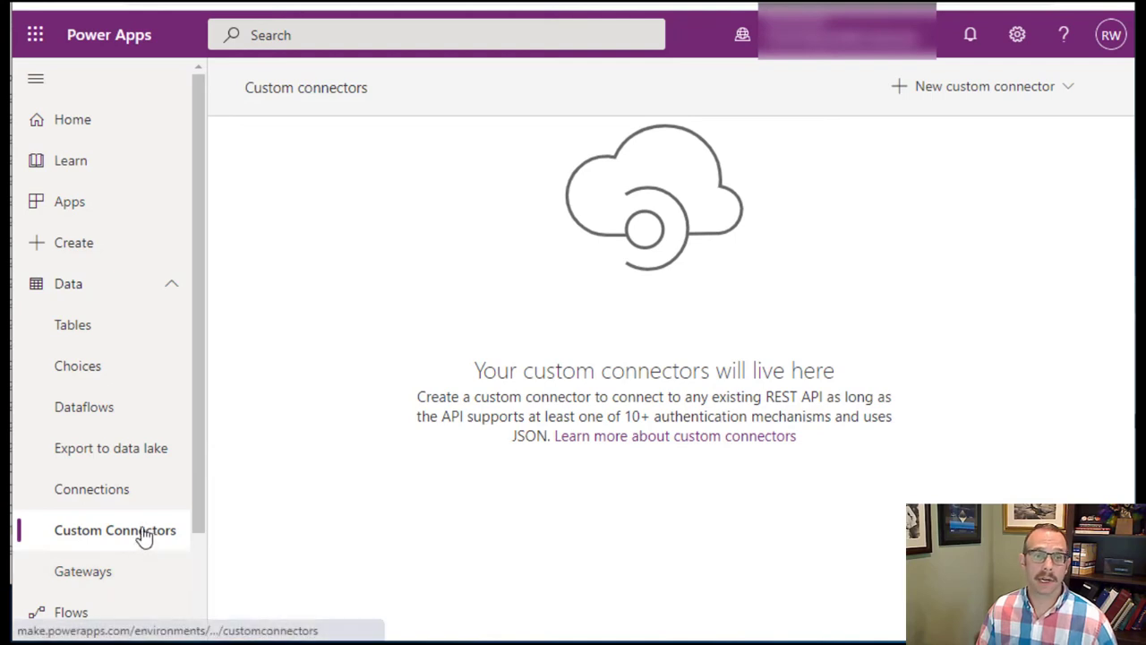
left_click(1073, 89)
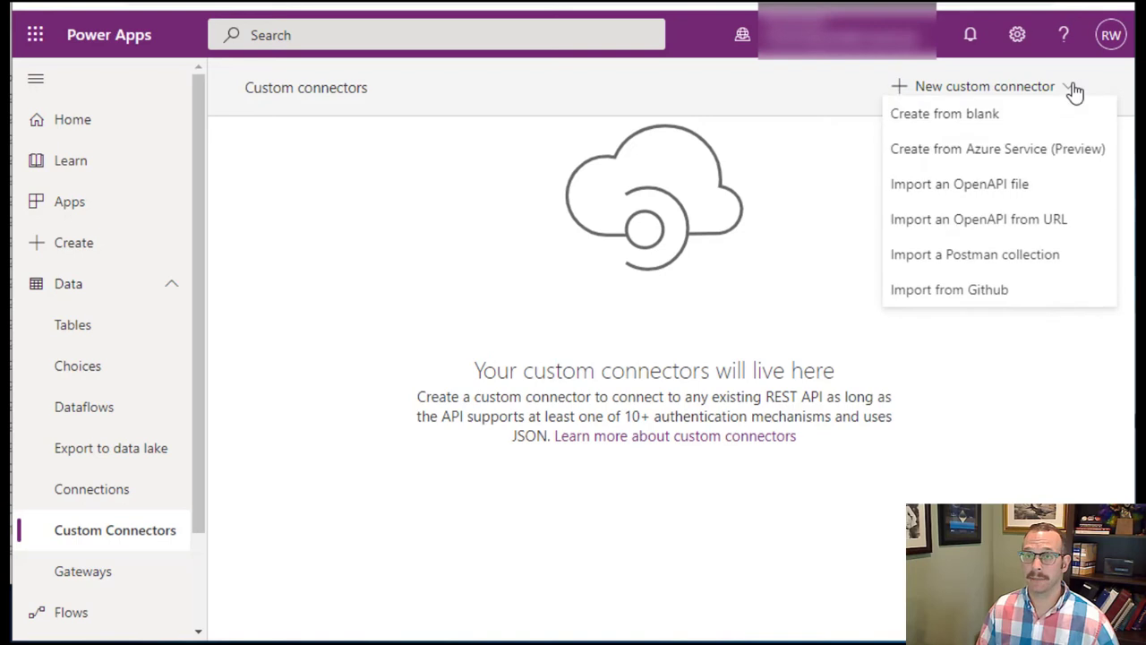
left_click(999, 230)
left_click(575, 322)
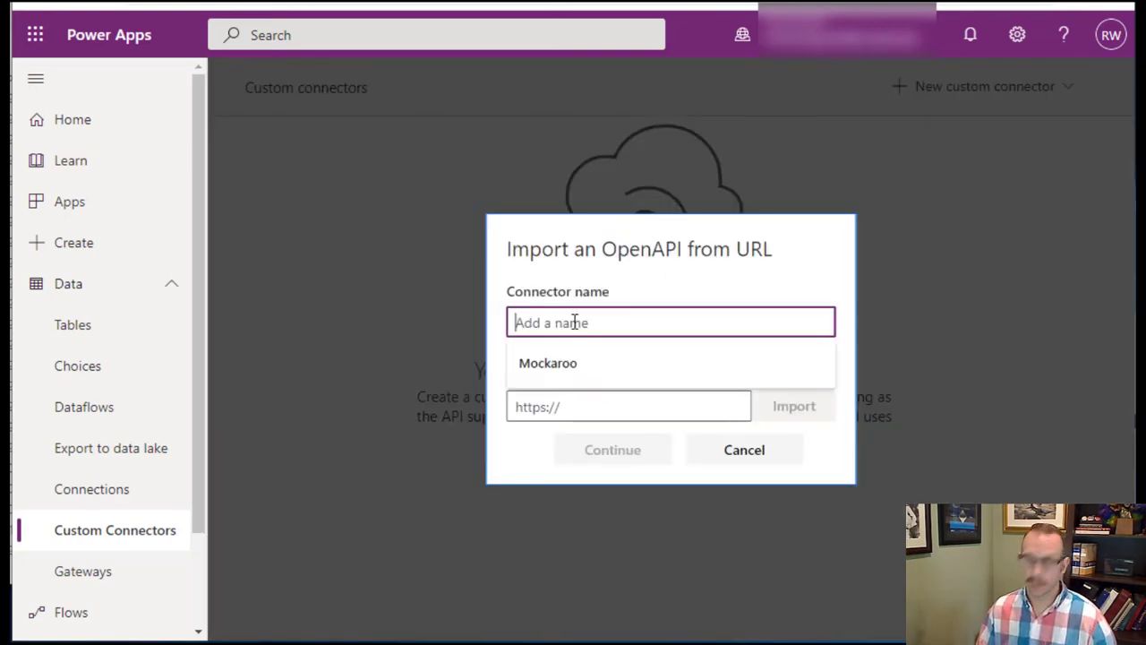
type("Mockaroo")
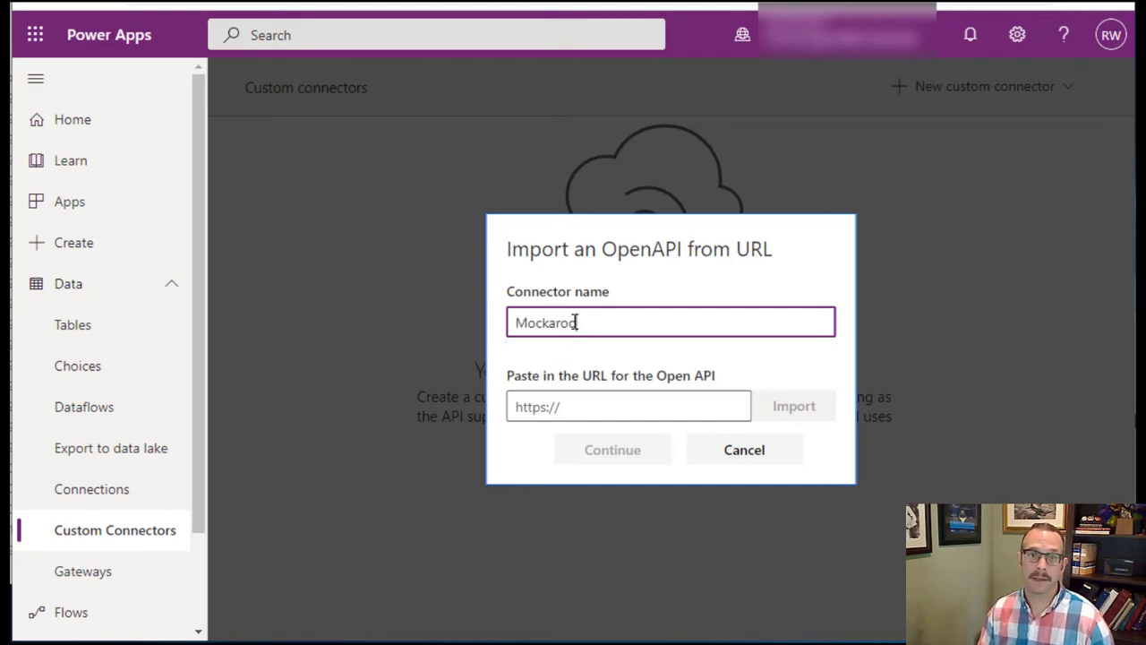
left_click(583, 406)
key("ctrl+v")
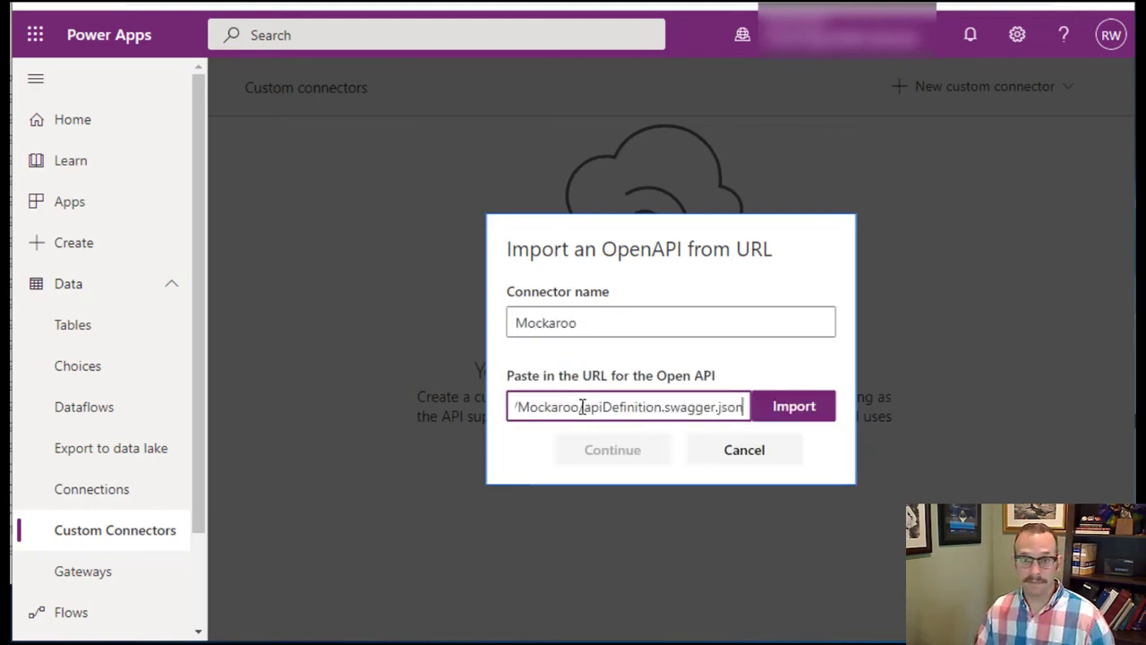
left_click(806, 415)
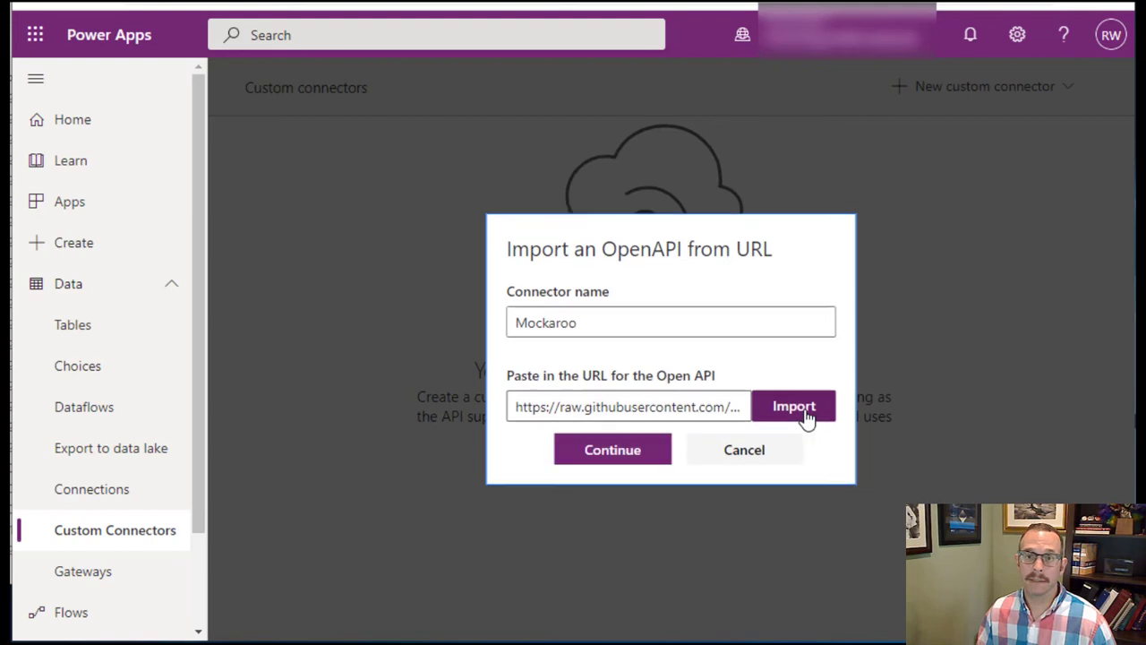
left_click(618, 463)
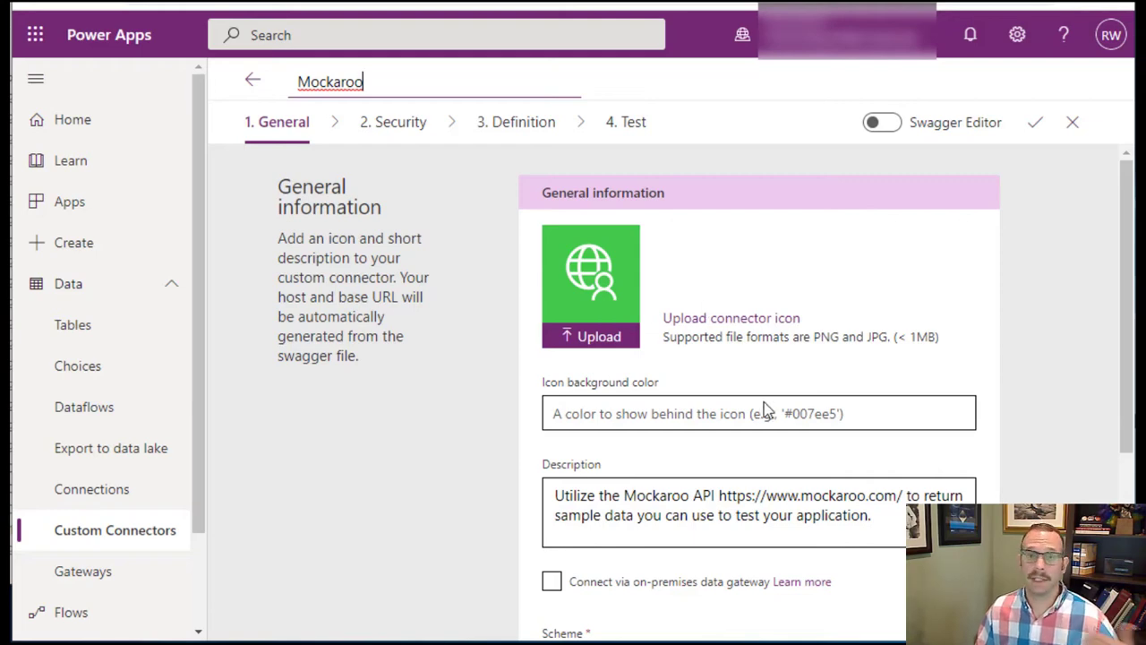
Review the Mockaroo connector's general information and create the connector.
scroll(765, 406, "down", 3)
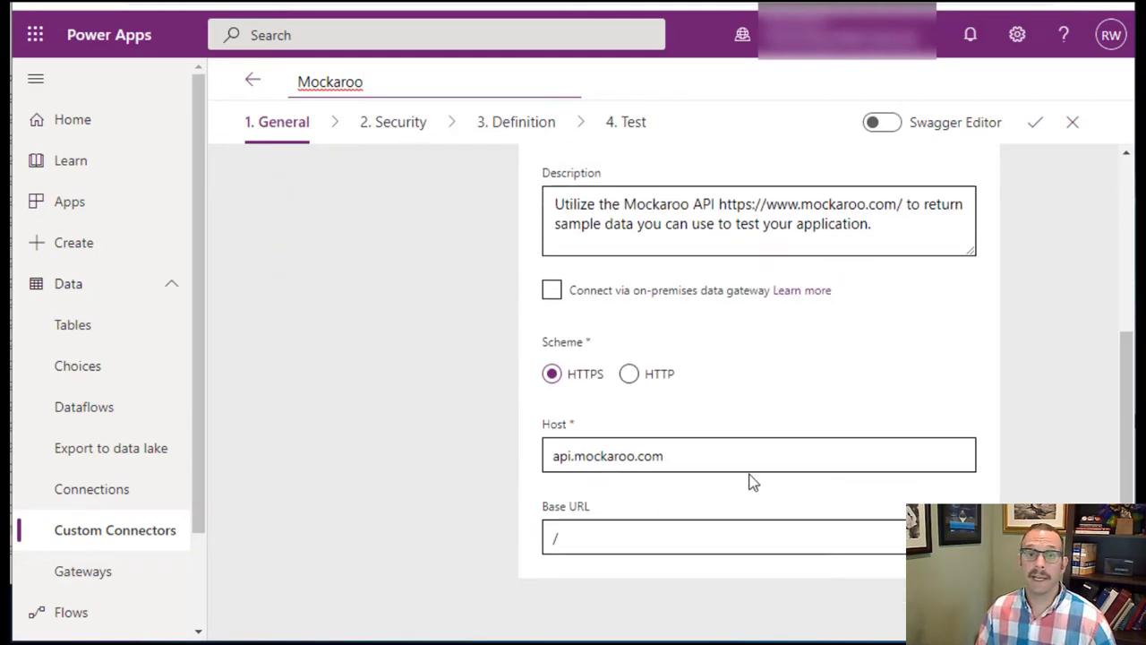
scroll(749, 478, "up", 3)
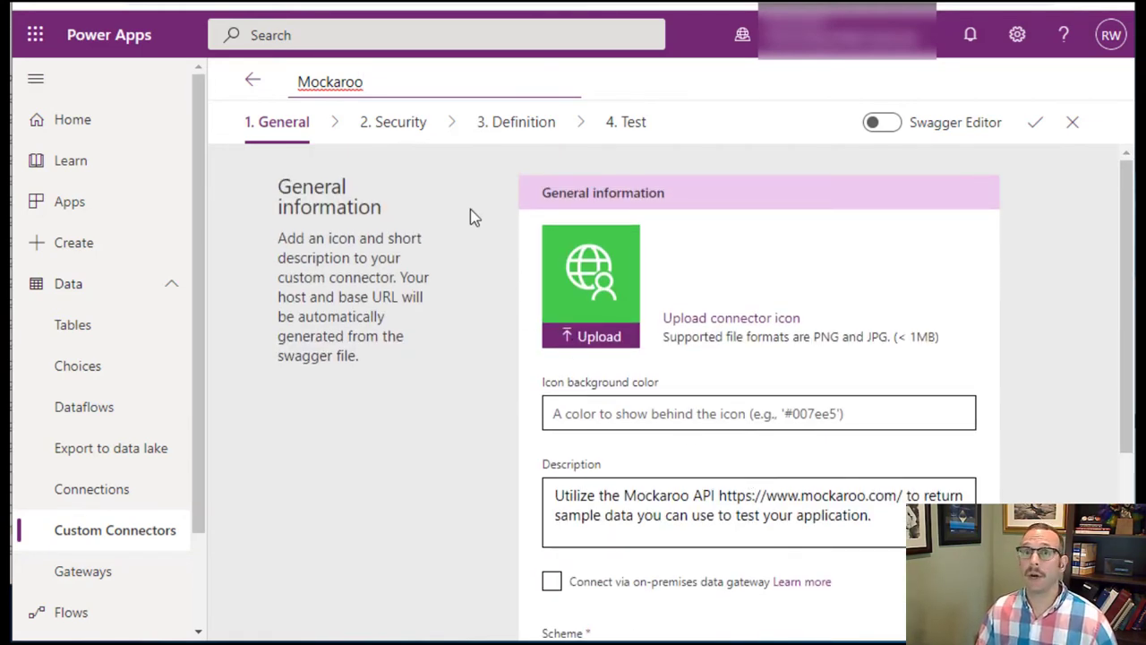
left_click(1038, 130)
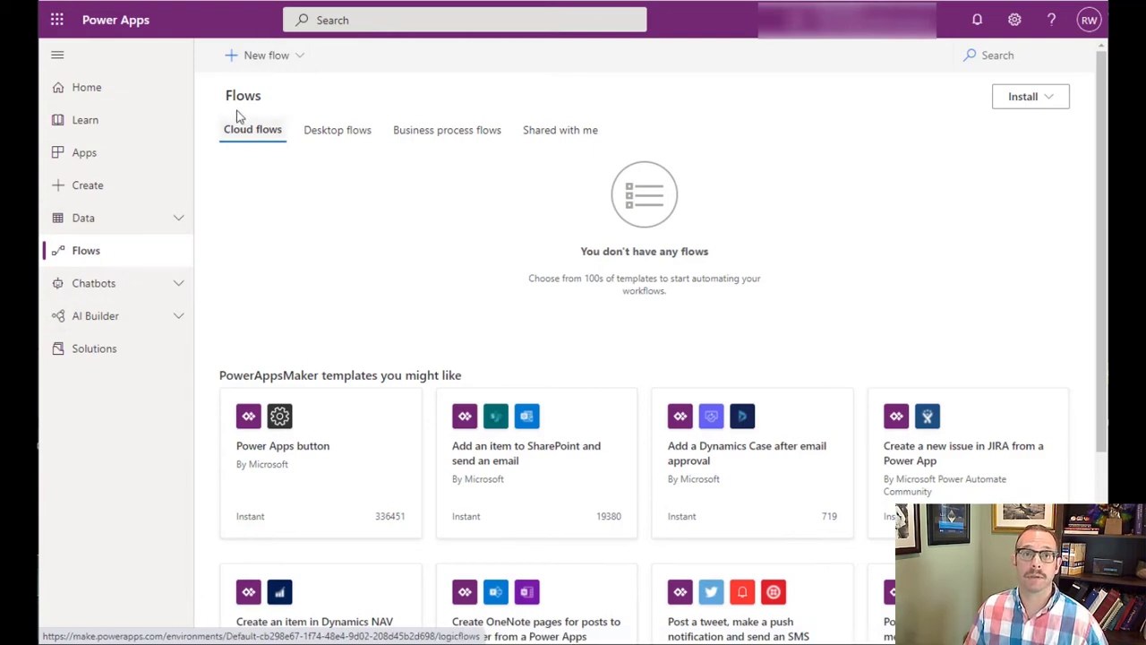
Create an instant cloud flow named Generate Contacts that uses the "Manually trigger a flow" trigger.
left_click(277, 58)
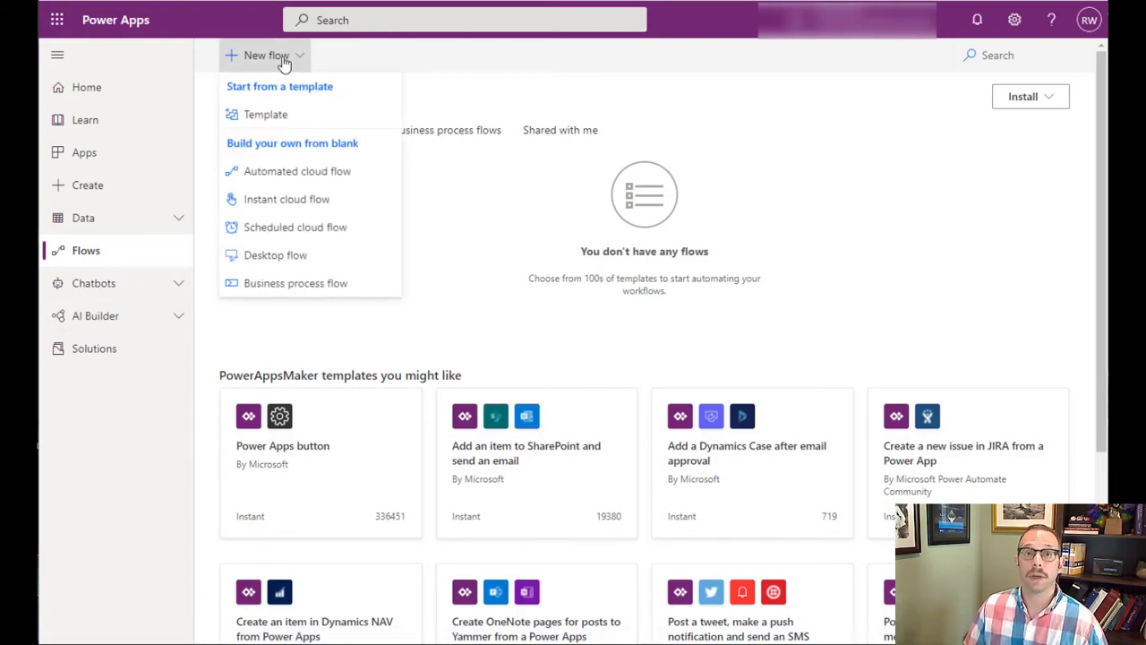
left_click(291, 204)
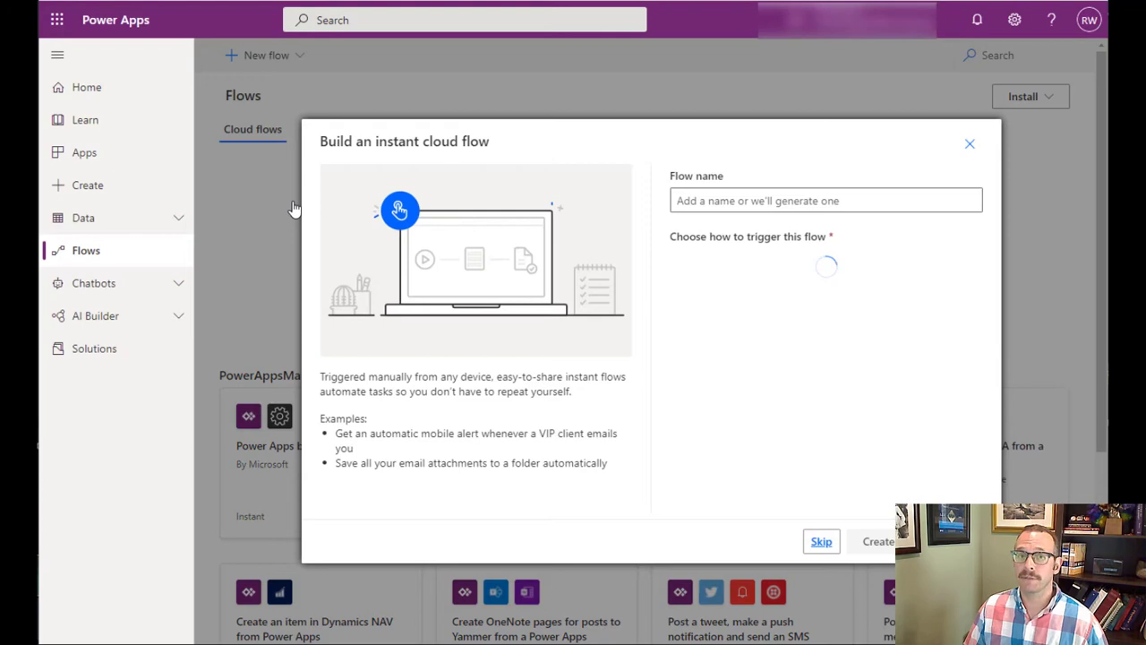
left_click(757, 201)
type("Generate ")
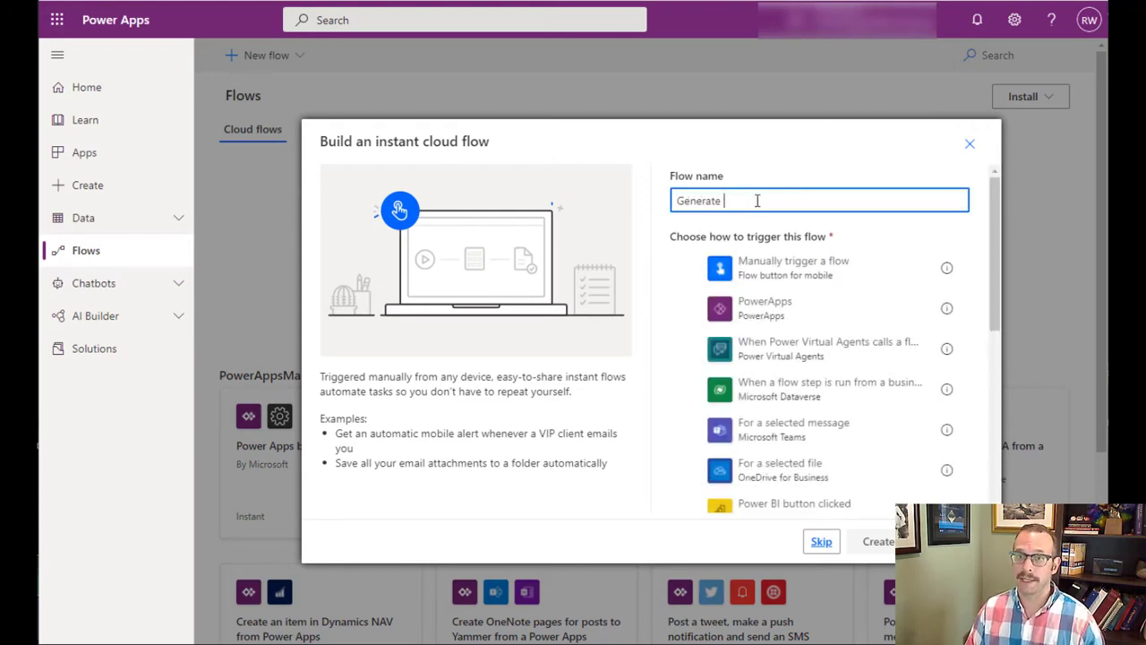
type("Contacts")
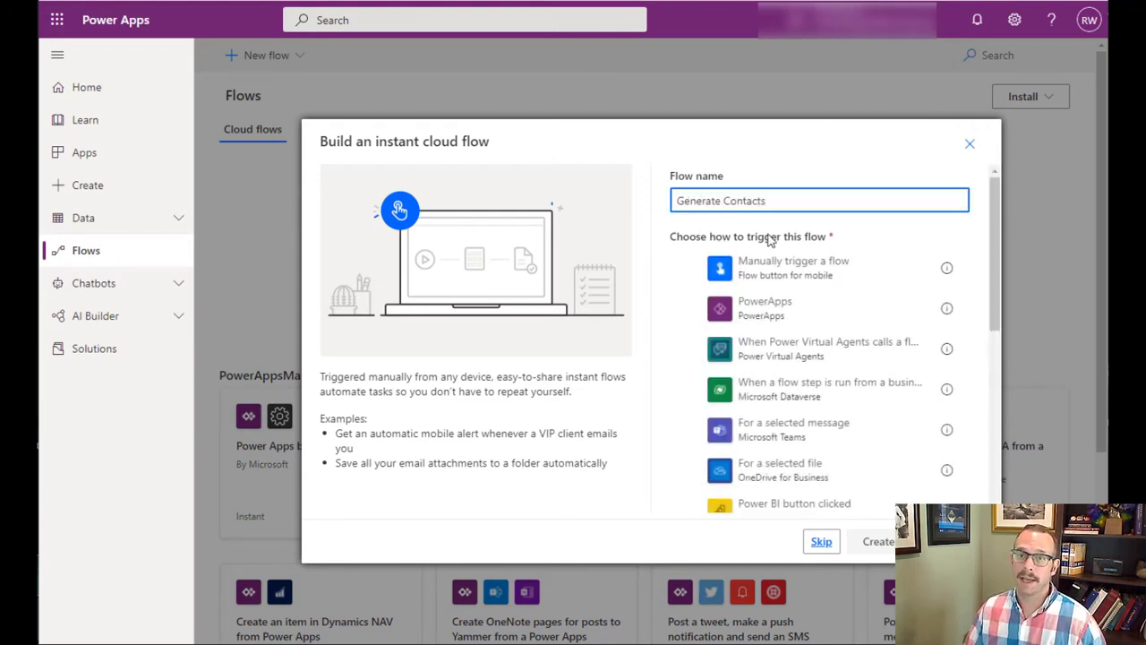
left_click(819, 275)
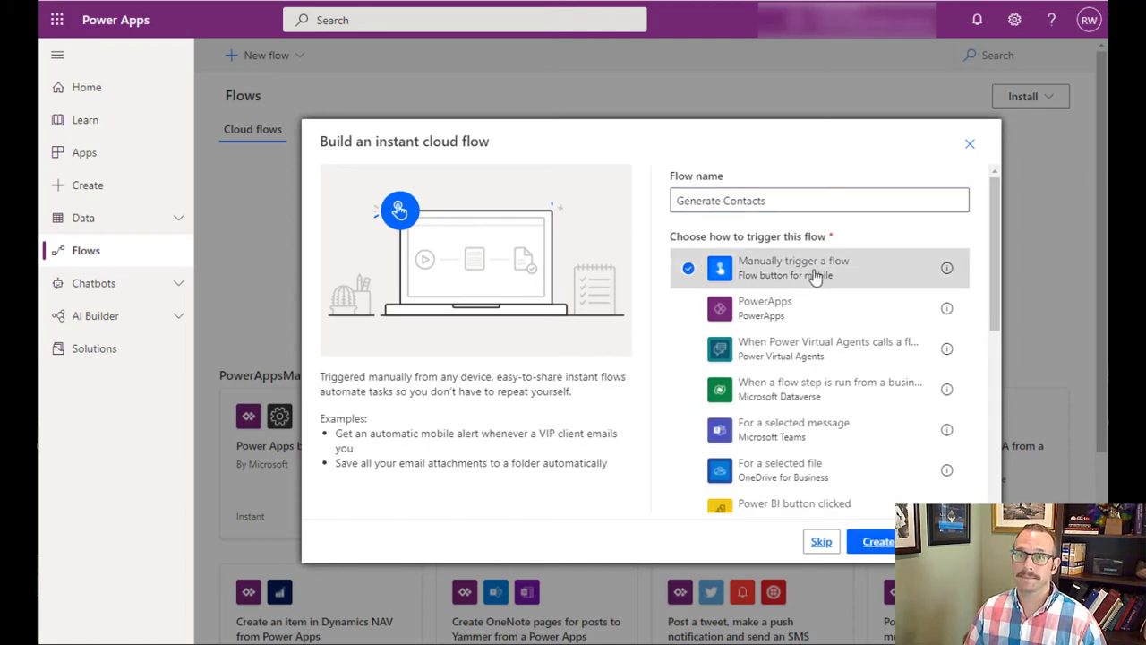
left_click(873, 545)
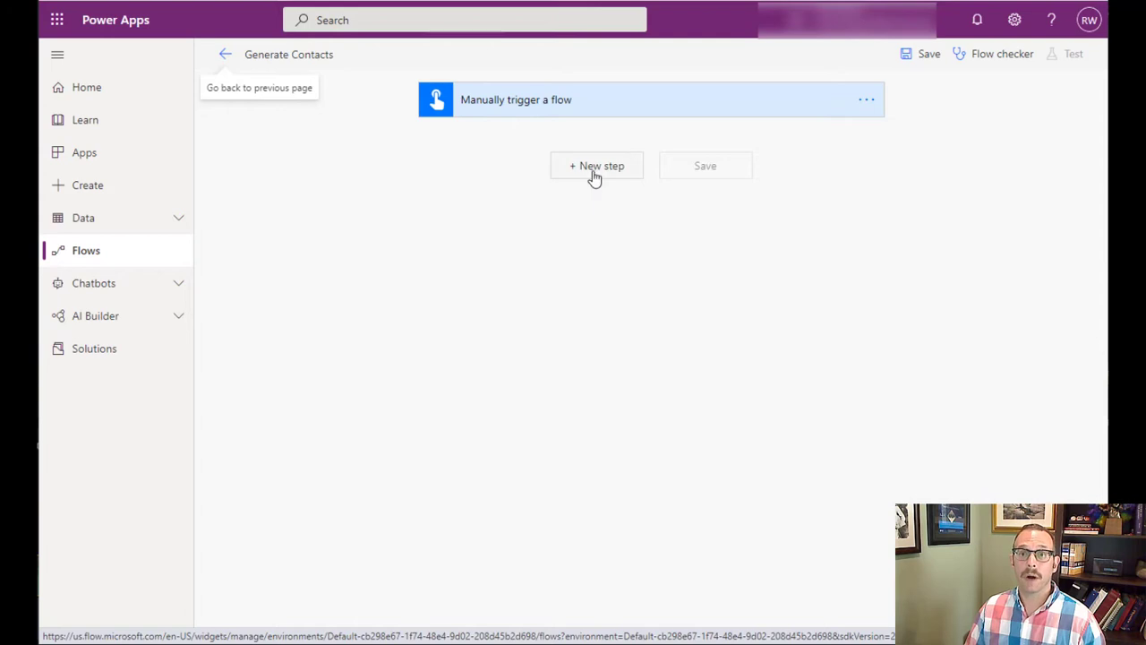
Add the Generate Data action from the custom Mockaroo connector after the manual trigger.
left_click(594, 176)
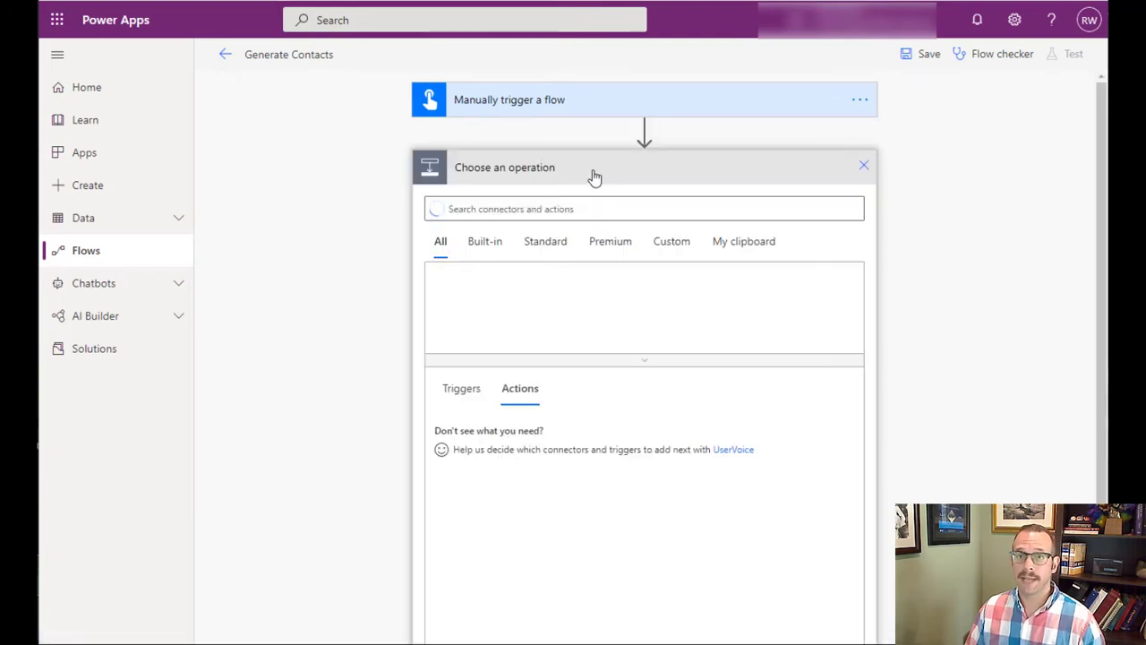
left_click(670, 244)
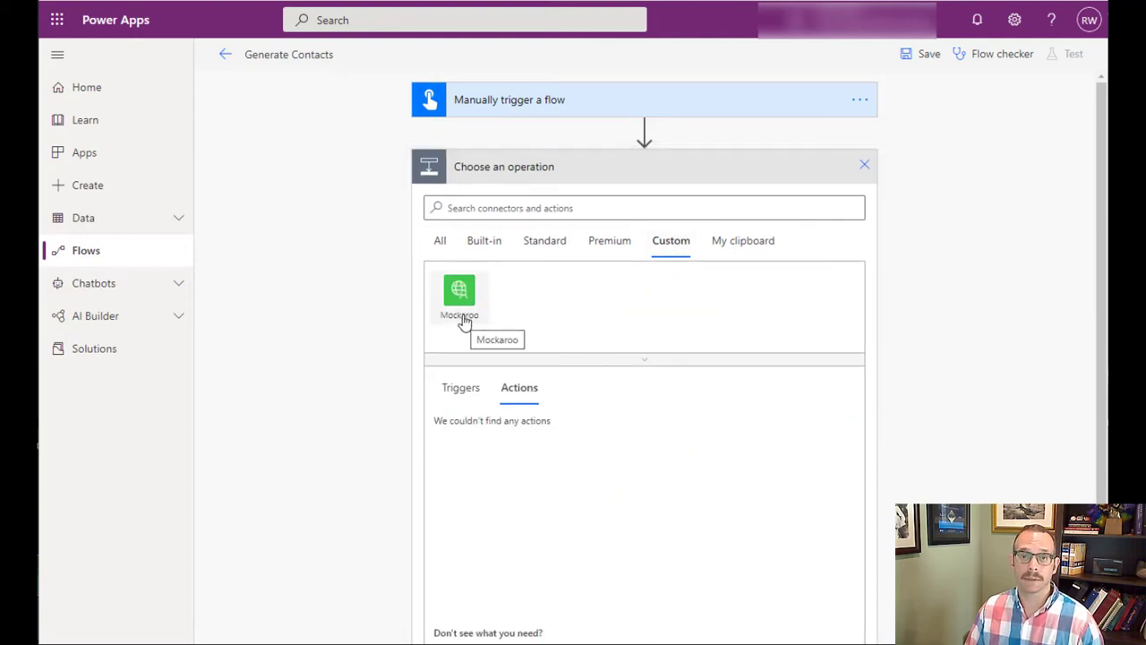
left_click(463, 320)
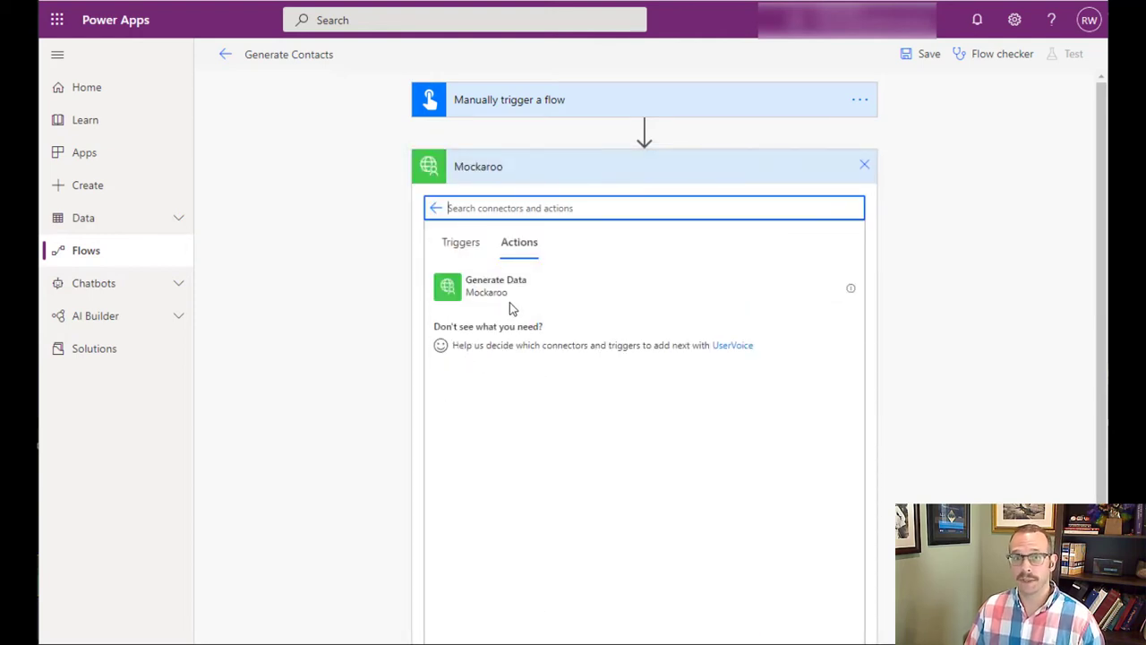
left_click(511, 301)
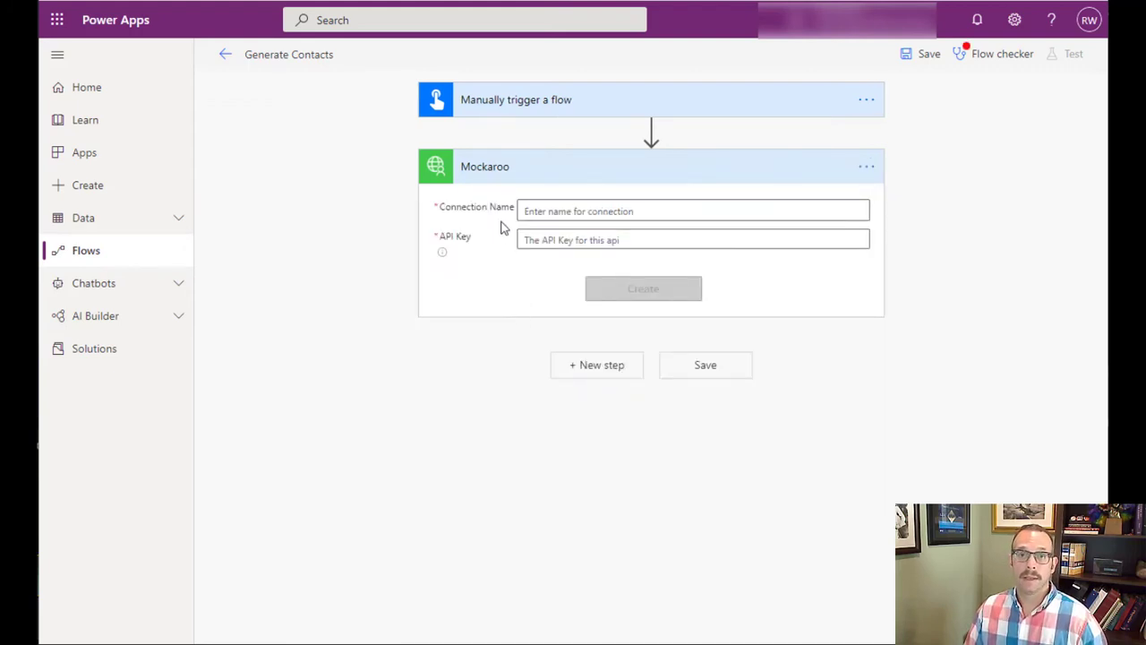
Create the Mockaroo connection with the name RAW Mockaroo and the copied API key.
left_click(569, 212)
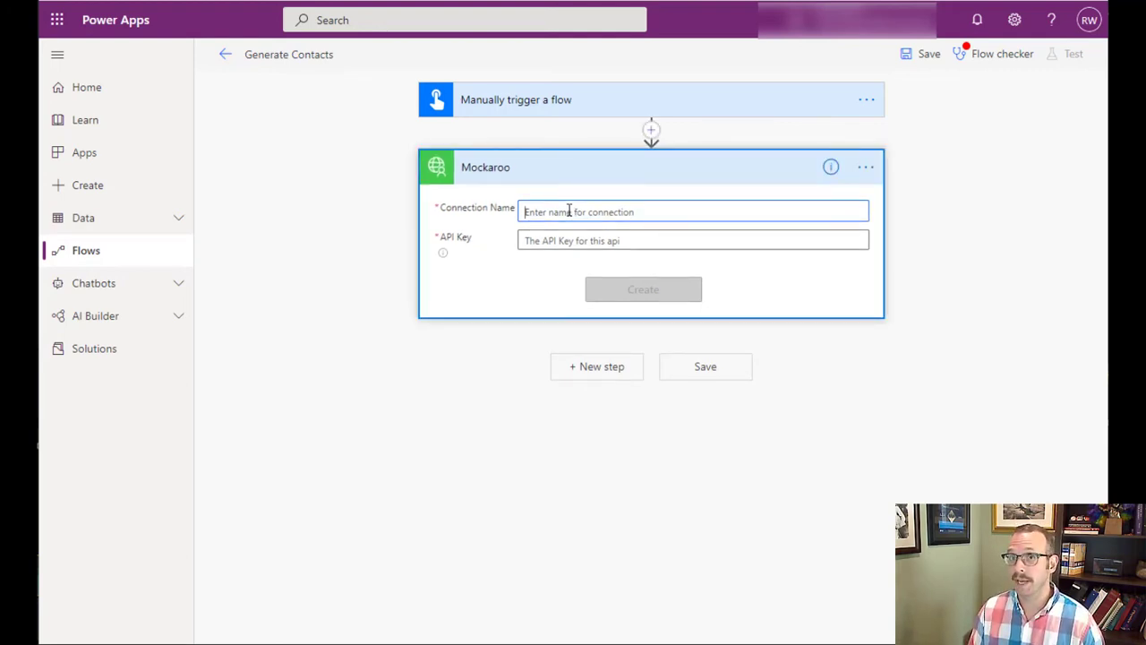
type("RAW Mockaroo")
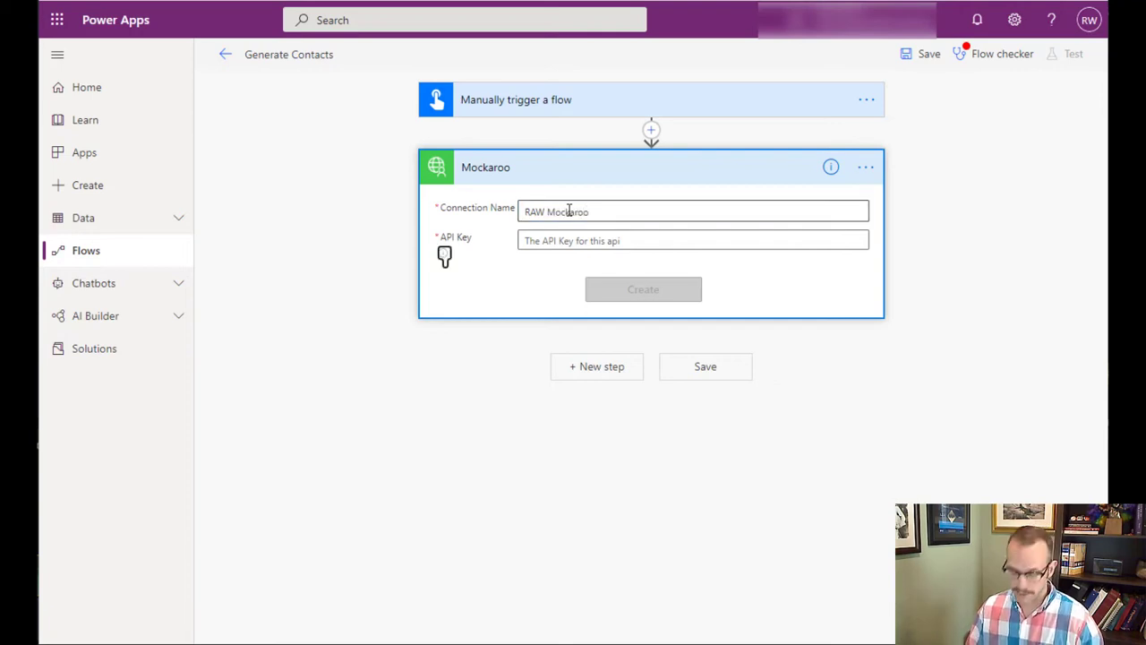
left_click(587, 241)
key("ctrl+v")
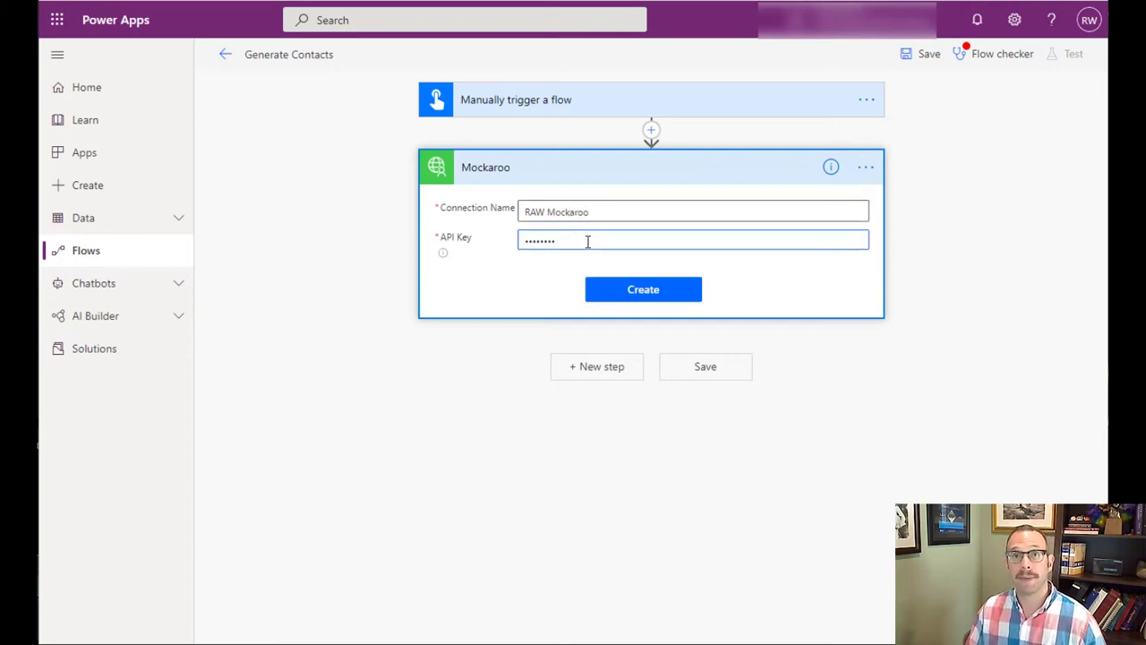
left_click(660, 295)
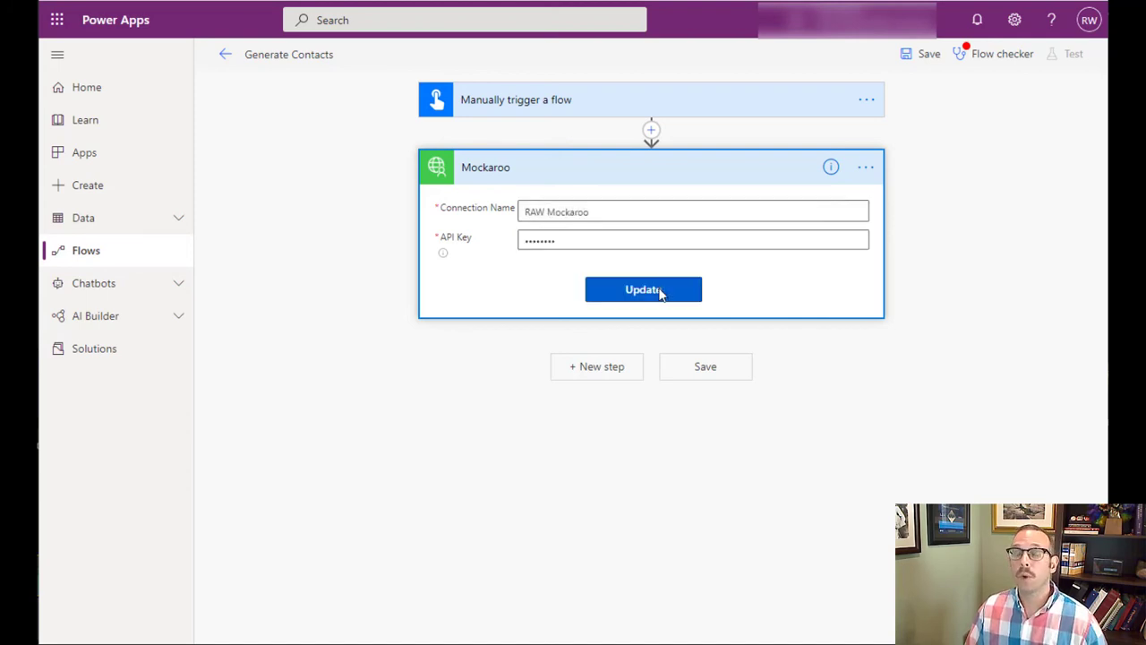
Set the Generate Data action to use the Contacts schema with a record count of 25.
left_click(557, 202)
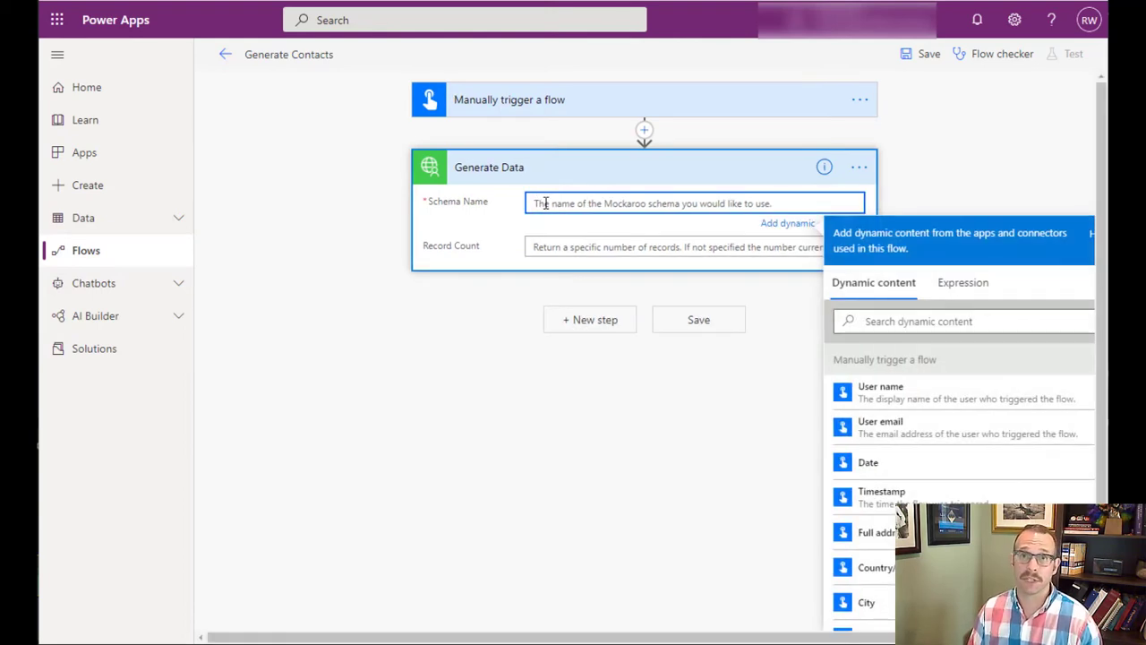
type("Contacts")
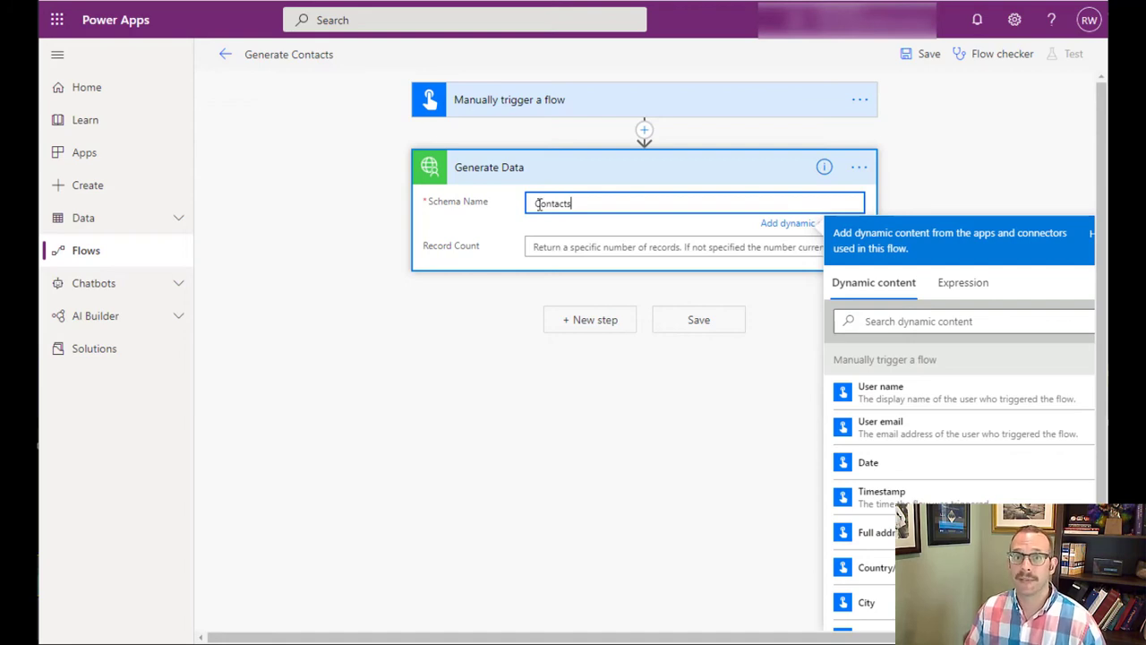
left_click(565, 249)
type("25")
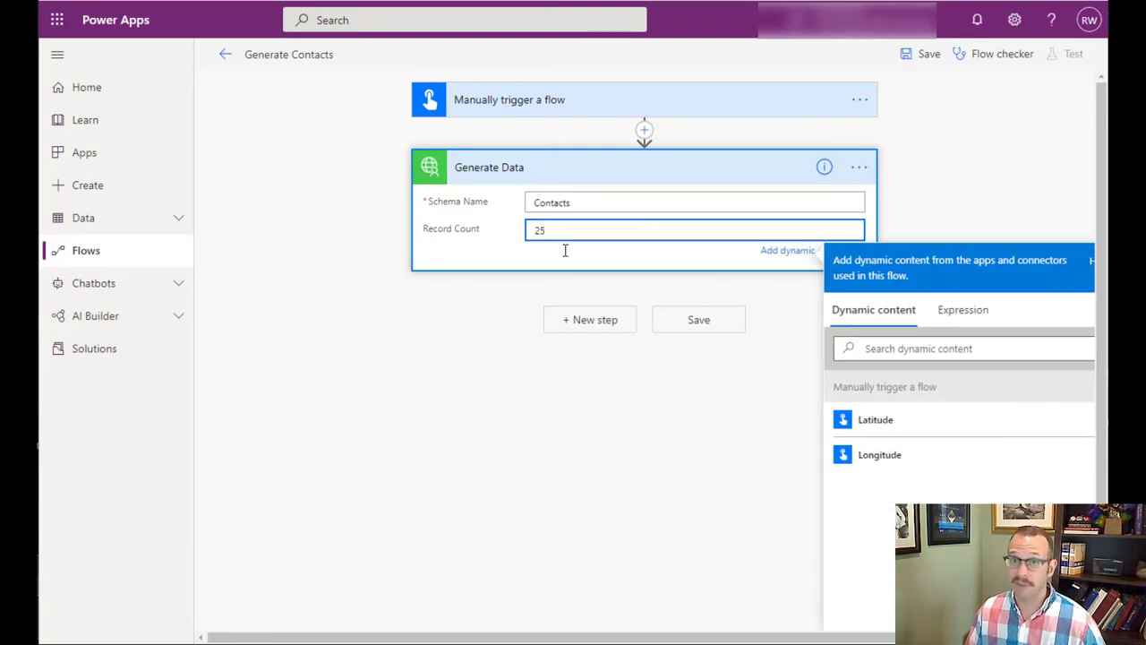
left_click(579, 260)
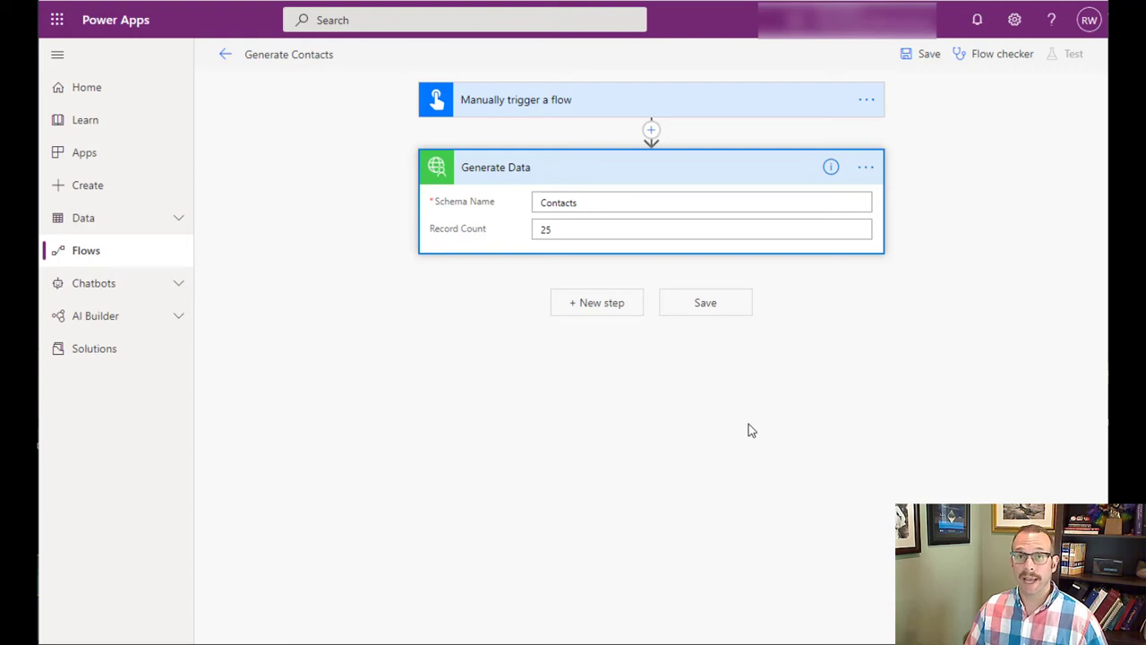
Add an Apply to each control after Generate Data that loops over the body output.
left_click(589, 308)
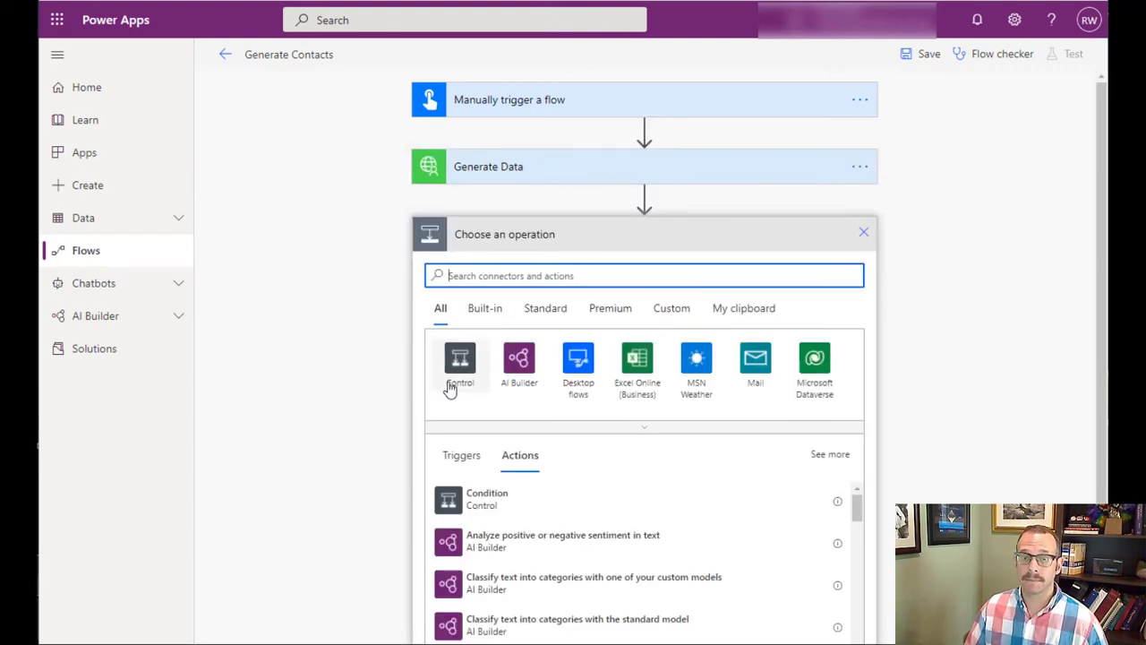
left_click(450, 386)
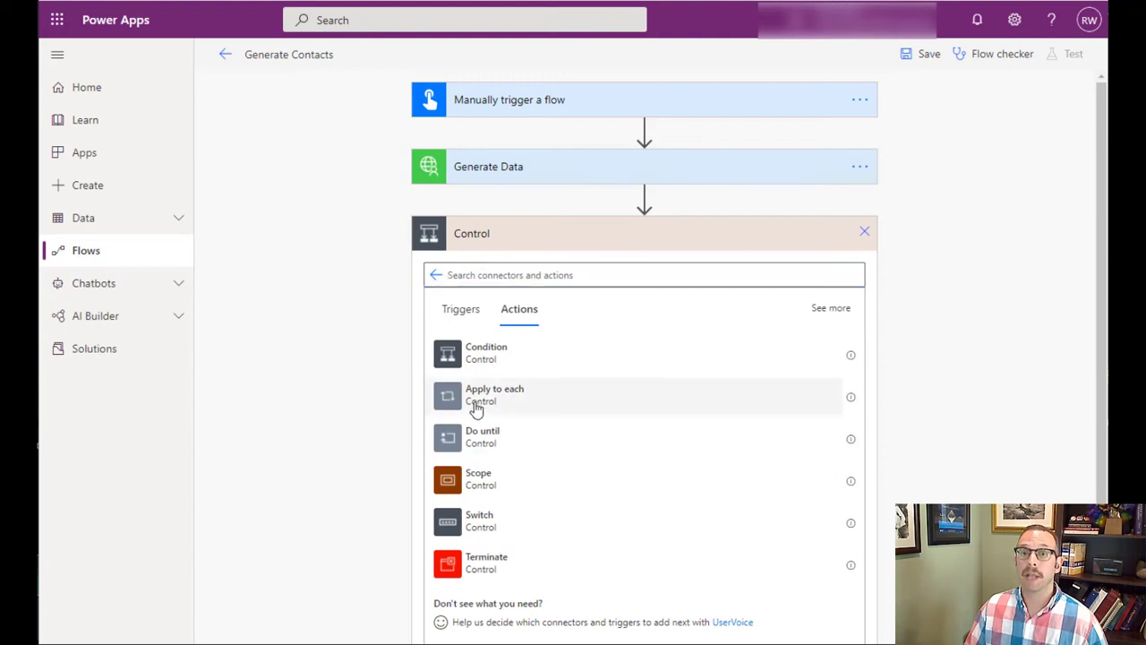
left_click(475, 403)
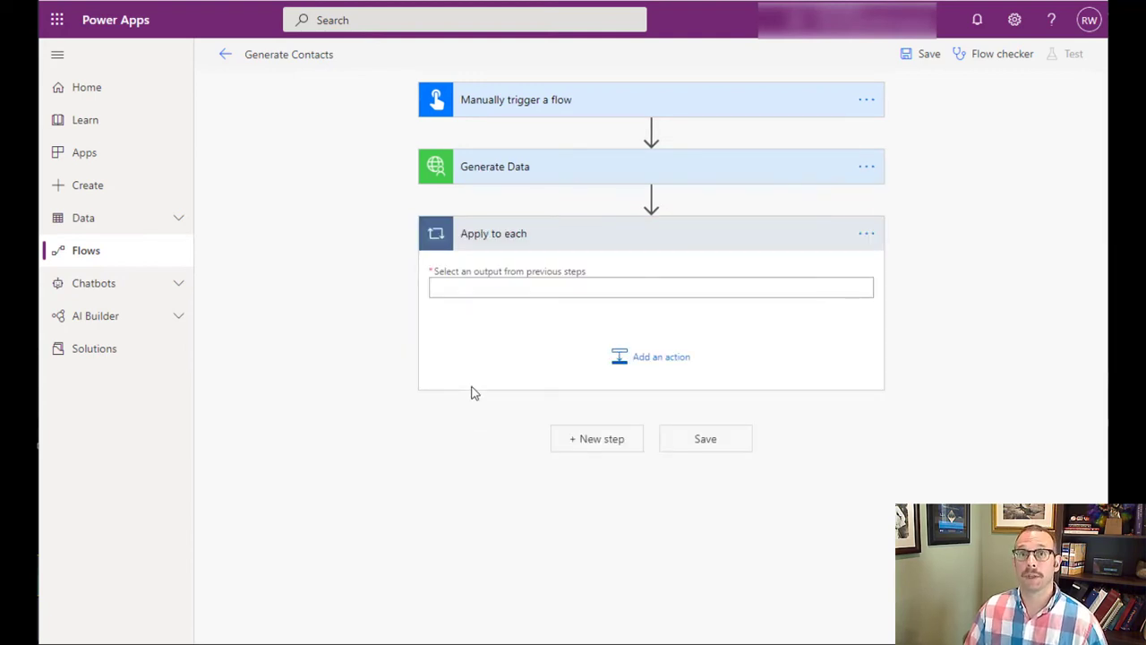
left_click(510, 285)
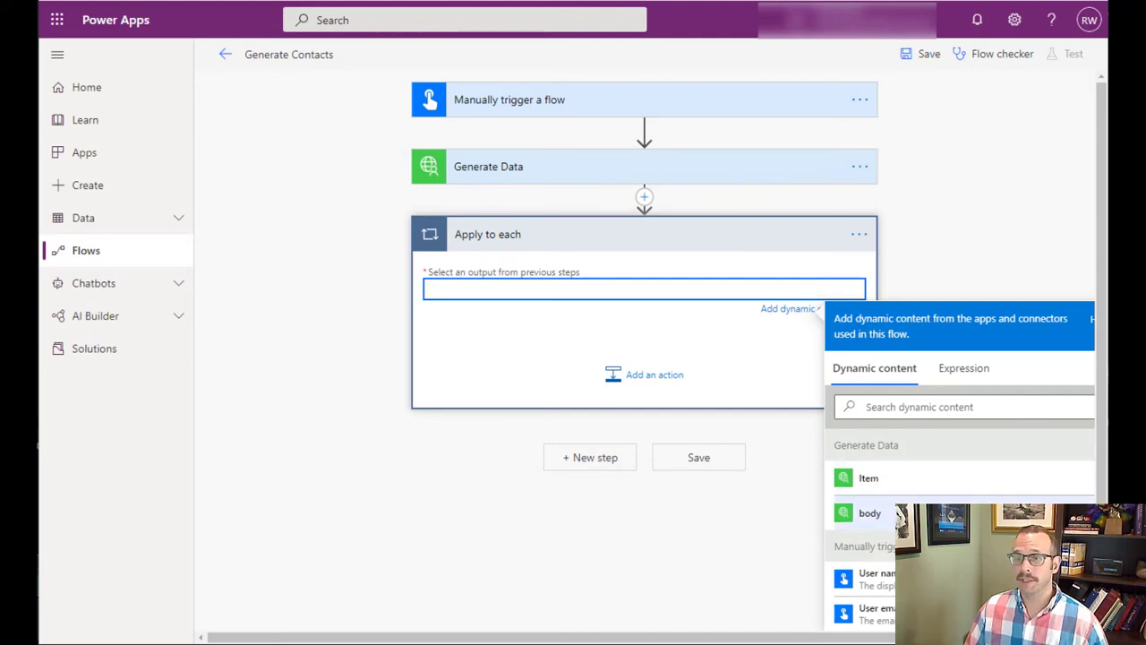
left_click(868, 512)
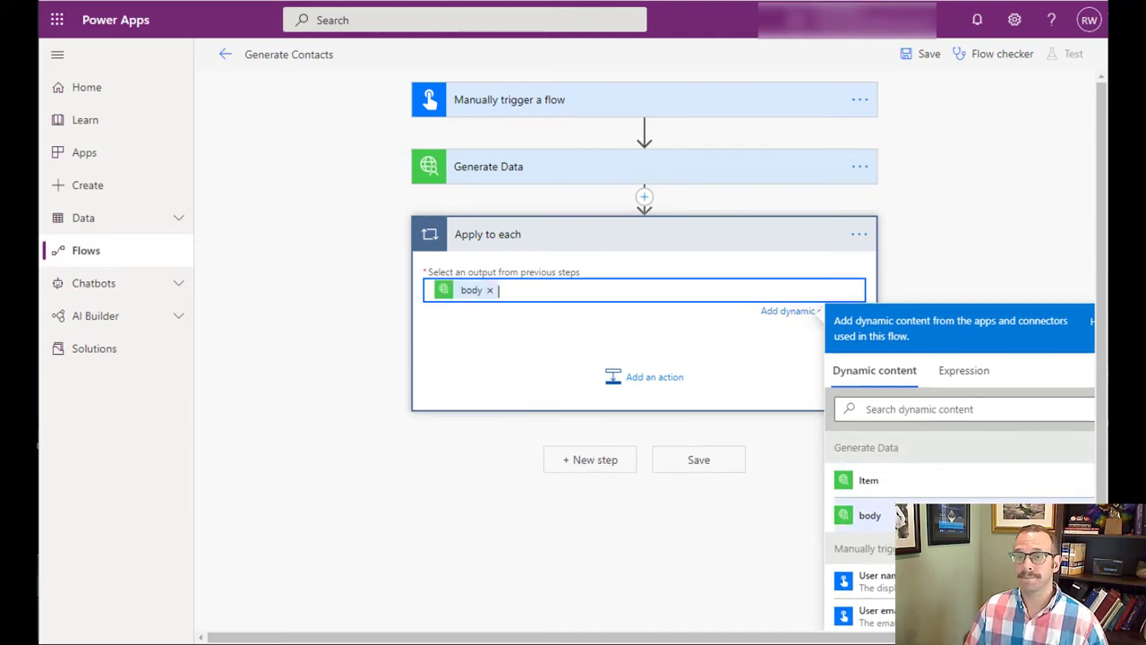
Add a Microsoft Dataverse "Add a new row" action inside the Apply to each loop, with Contacts as the table.
left_click(642, 381)
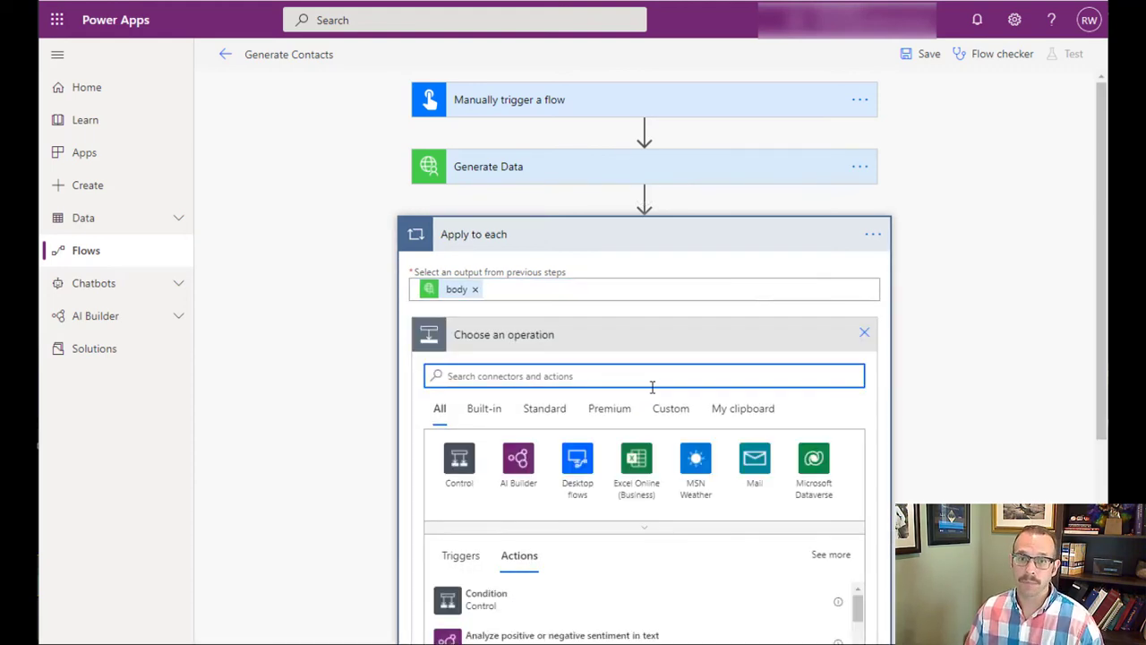
left_click(821, 498)
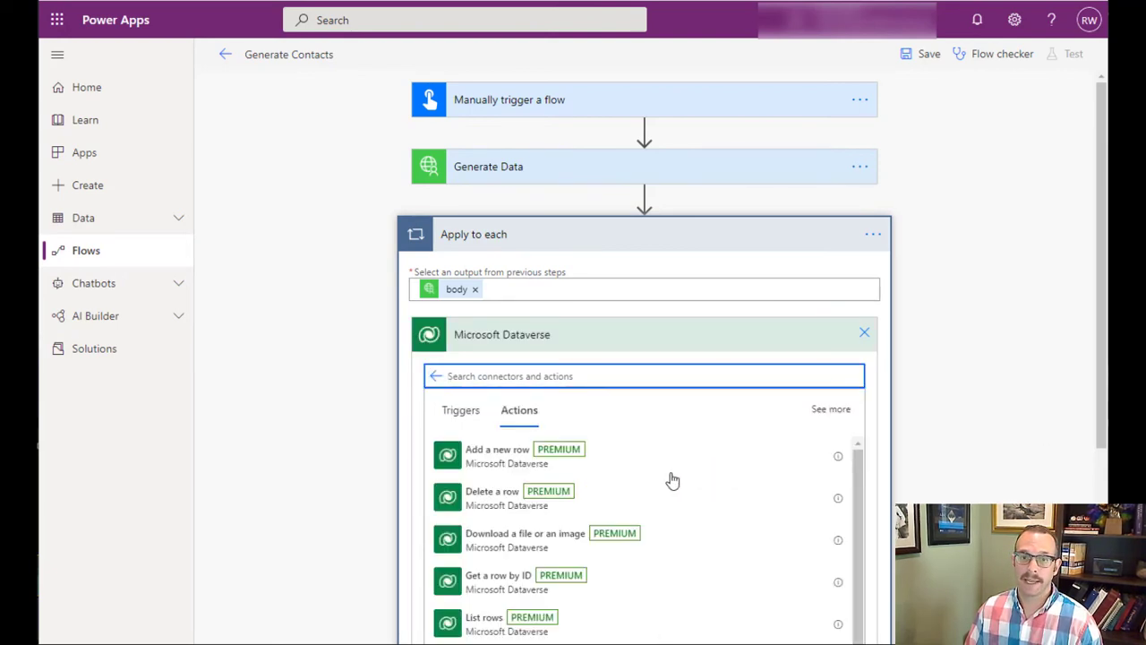
left_click(482, 463)
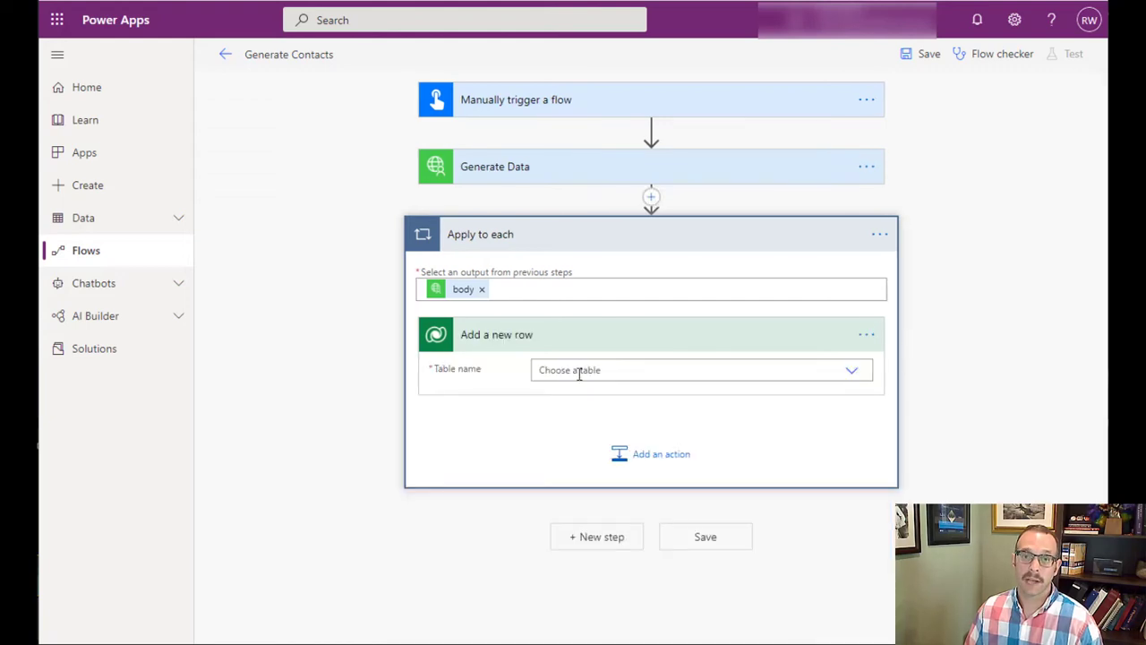
left_click(571, 363)
type("contact")
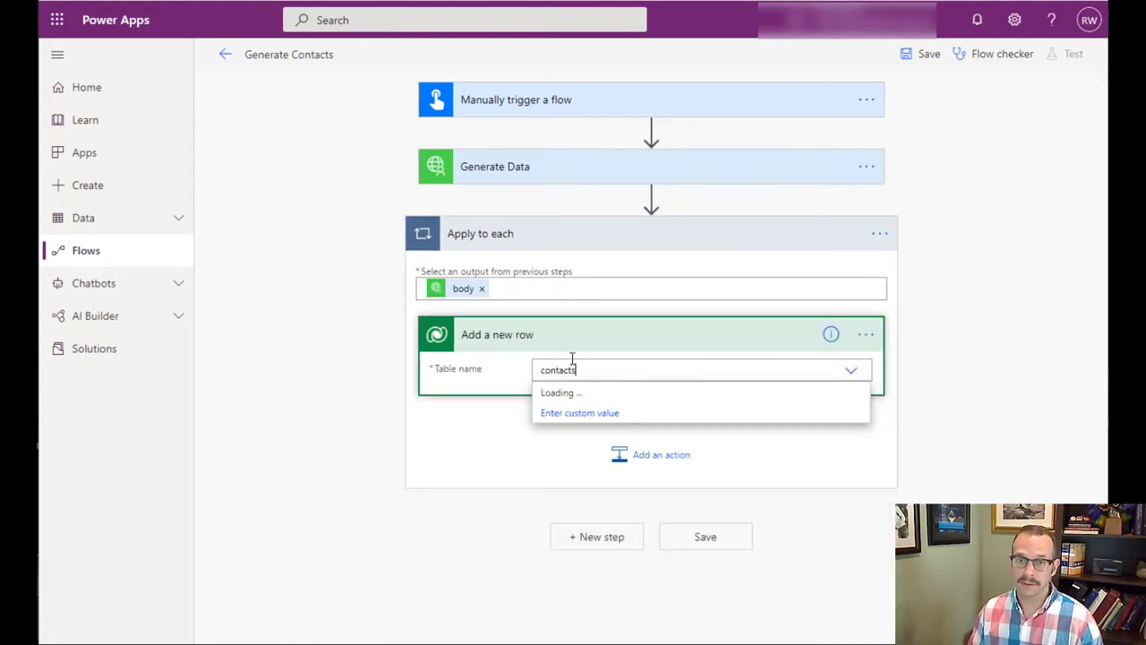
type("s")
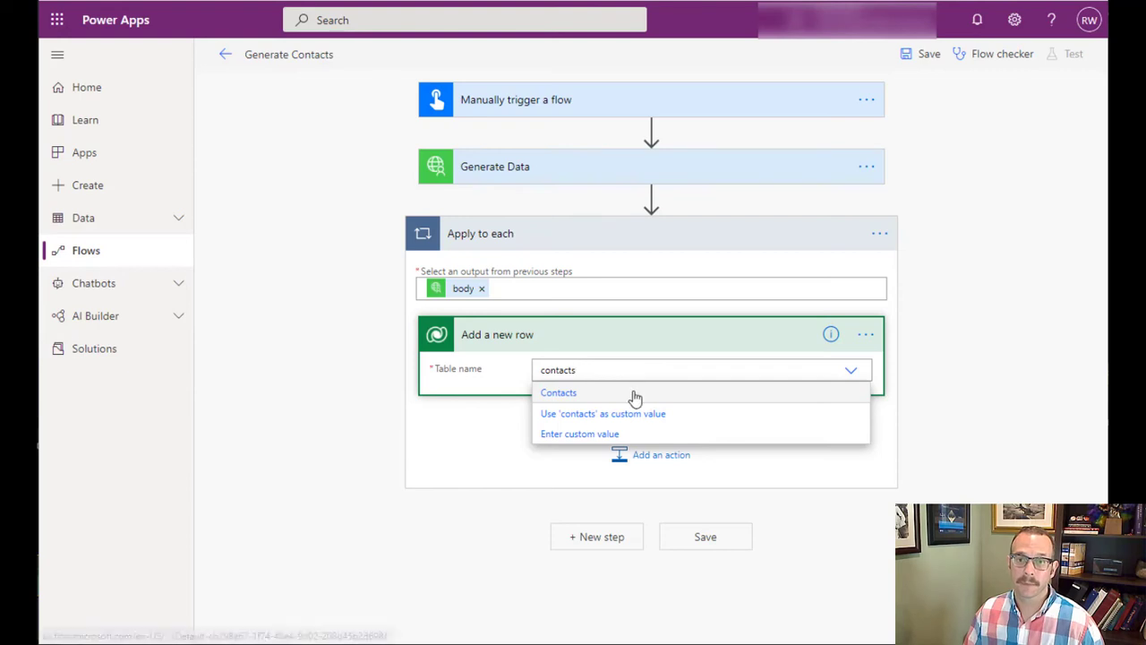
left_click(634, 394)
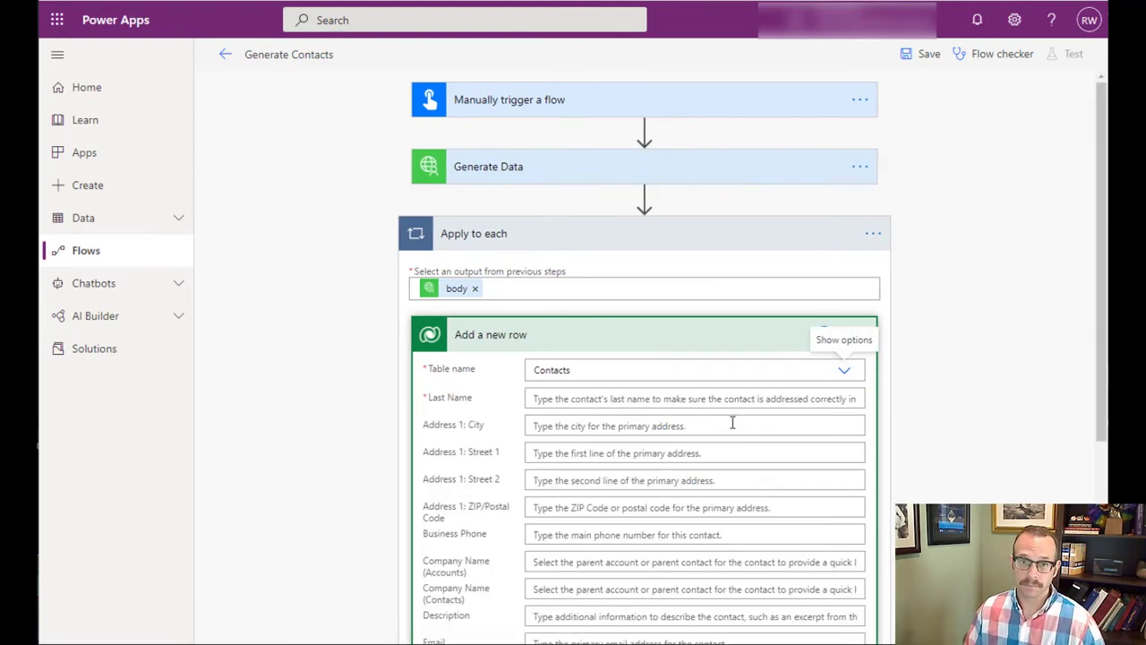
Fill the new row's First Name with the expression items('Apply_to_each')?['first_name'].
scroll(627, 493, "down", 3)
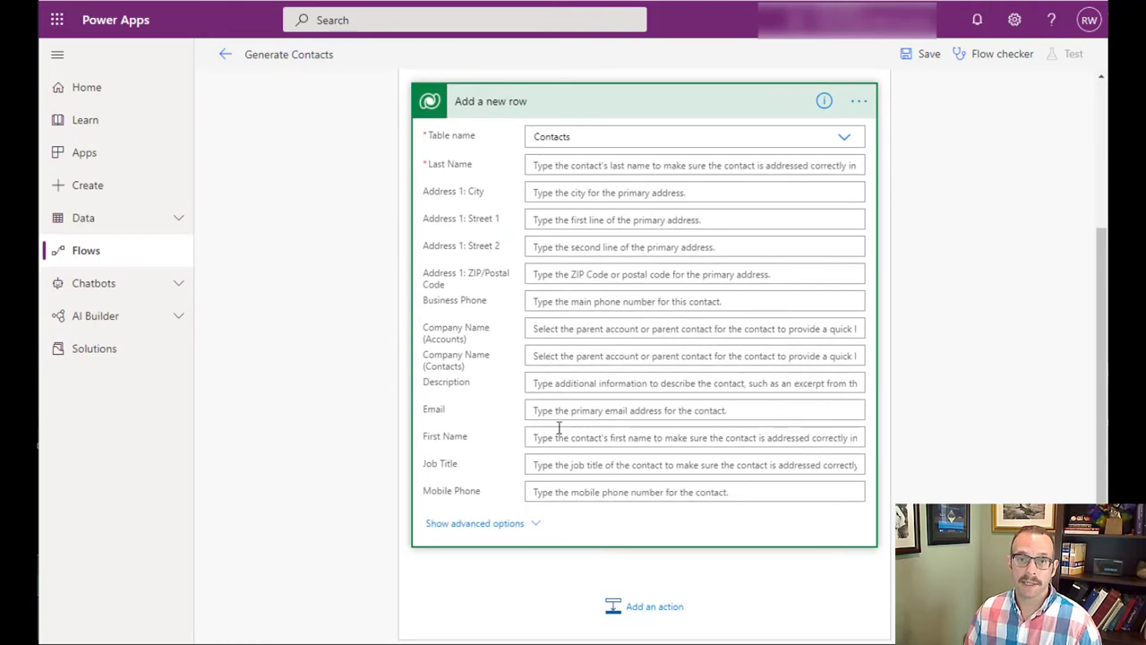
scroll(559, 428, "up", 1)
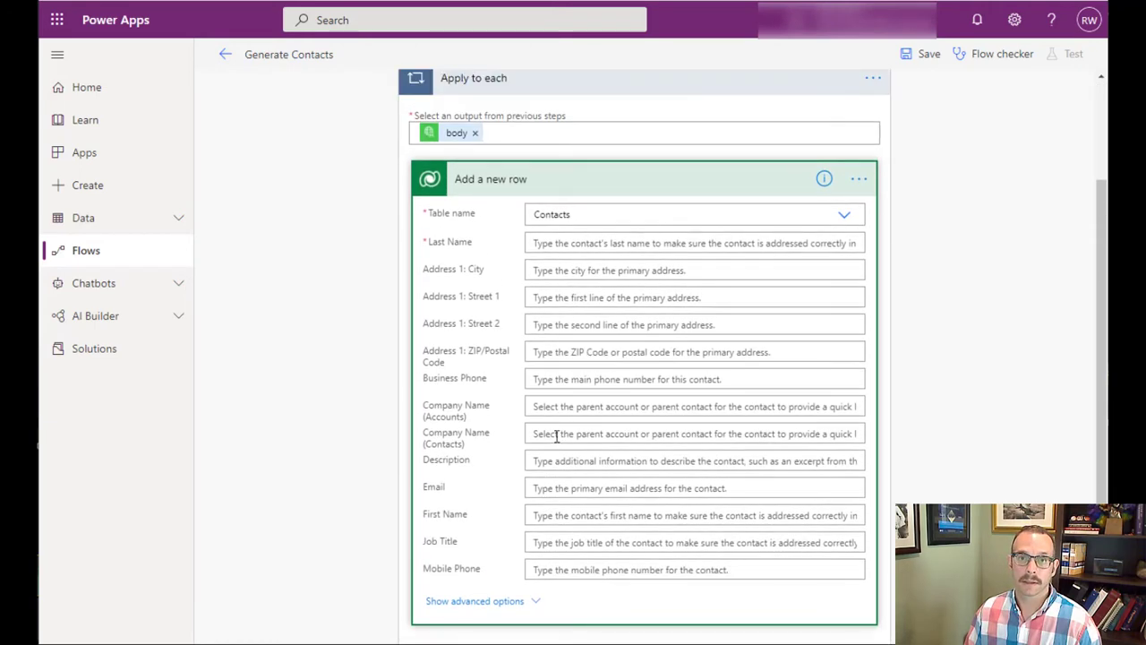
left_click(543, 516)
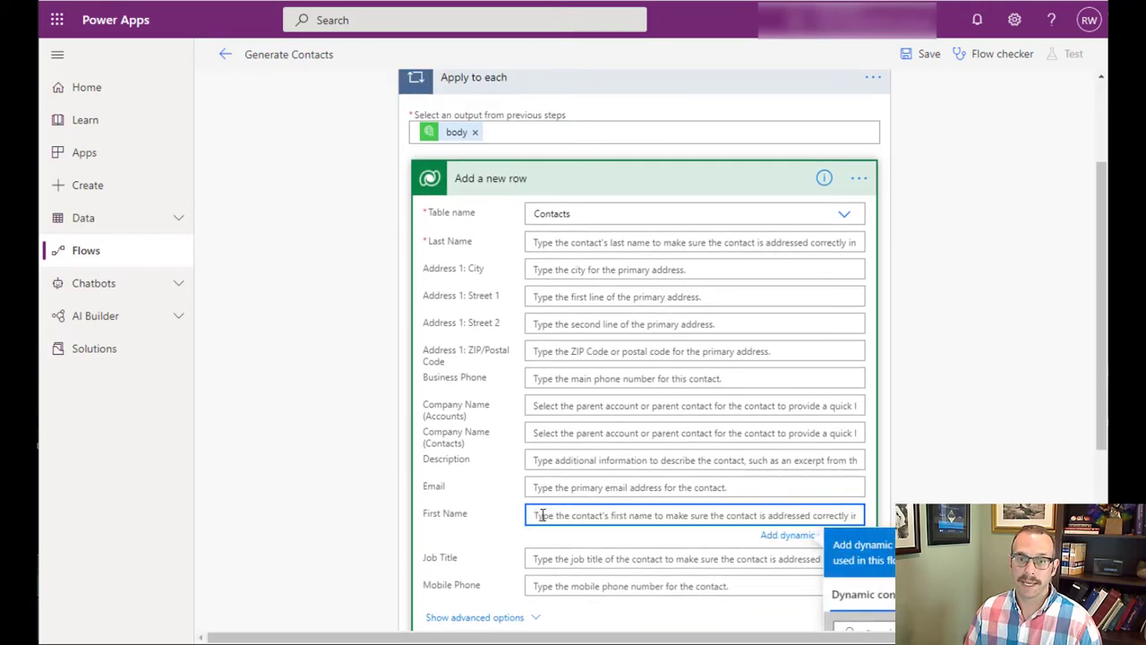
left_click(962, 440)
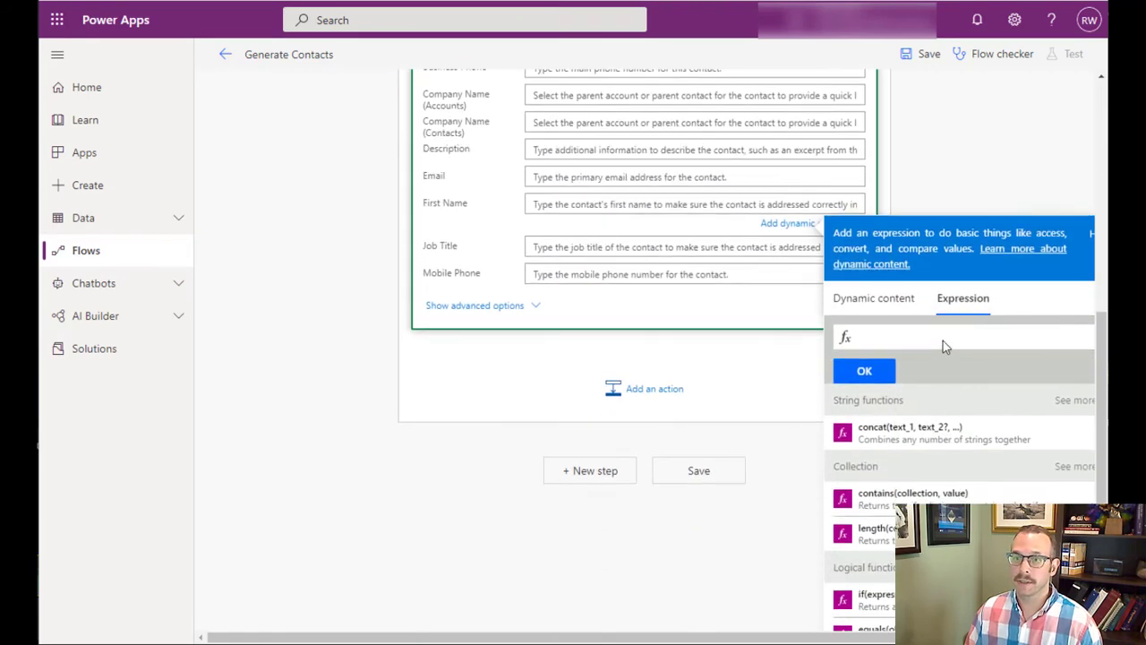
left_click(889, 337)
type("items('")
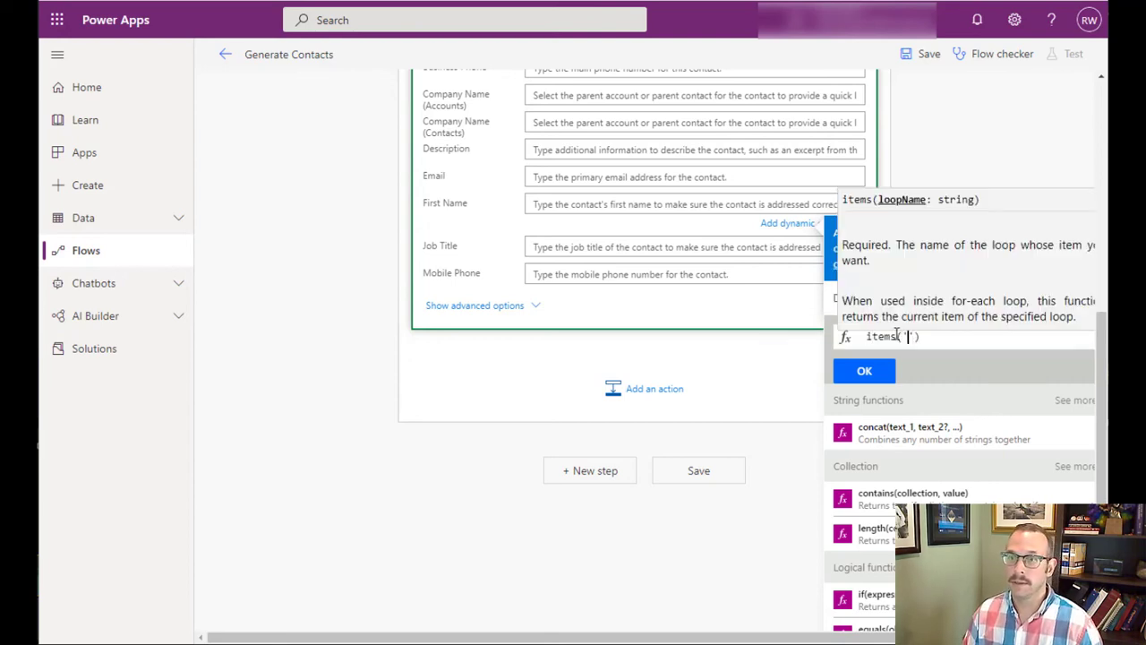
type("Apply_to_each')?")
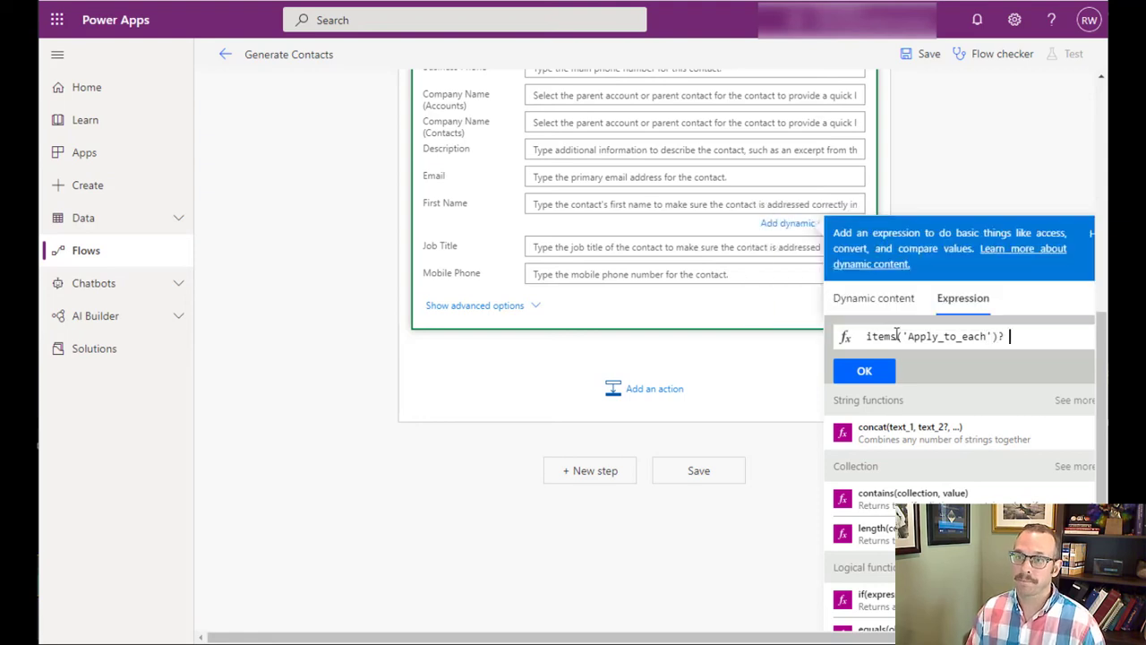
type("['")
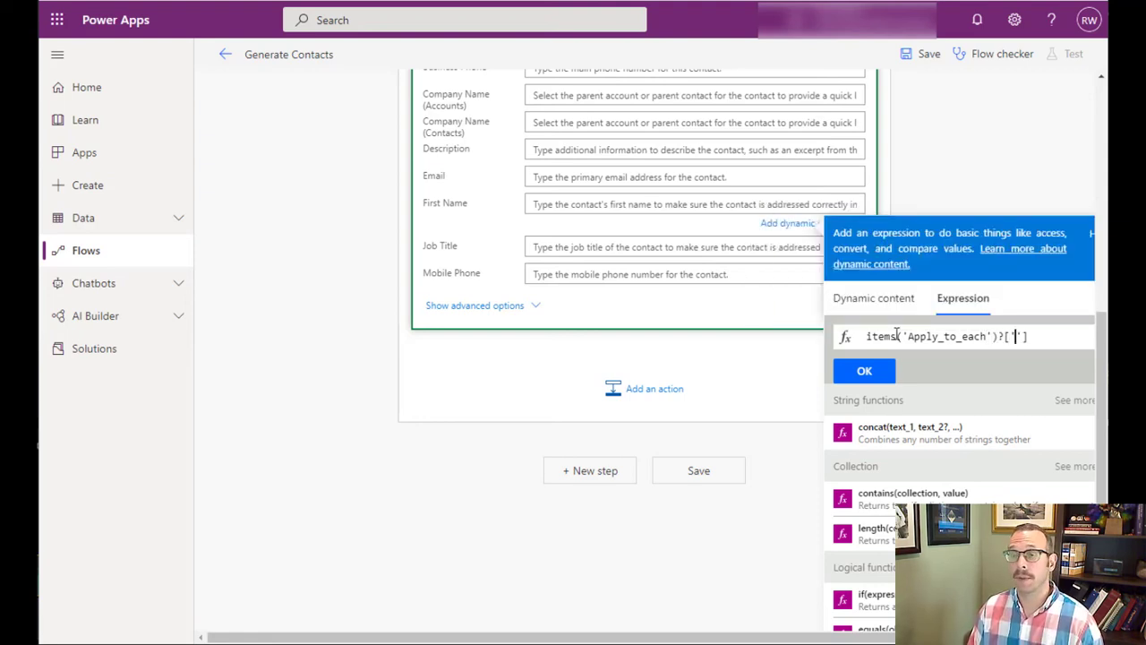
type("first_name")
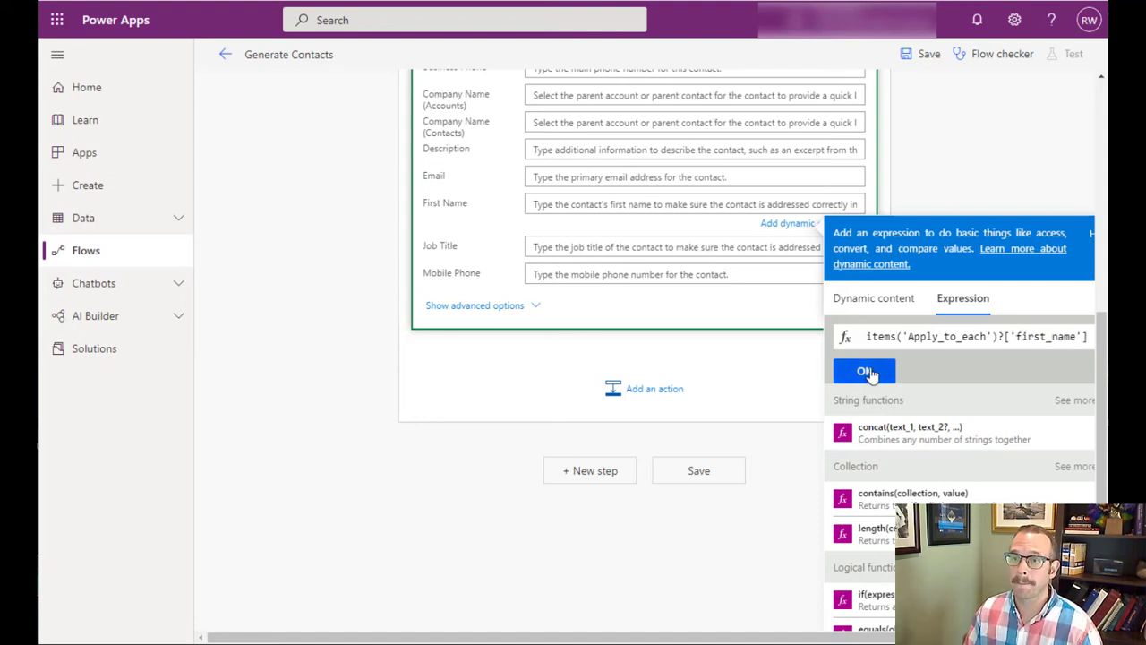
key("ctrl+a")
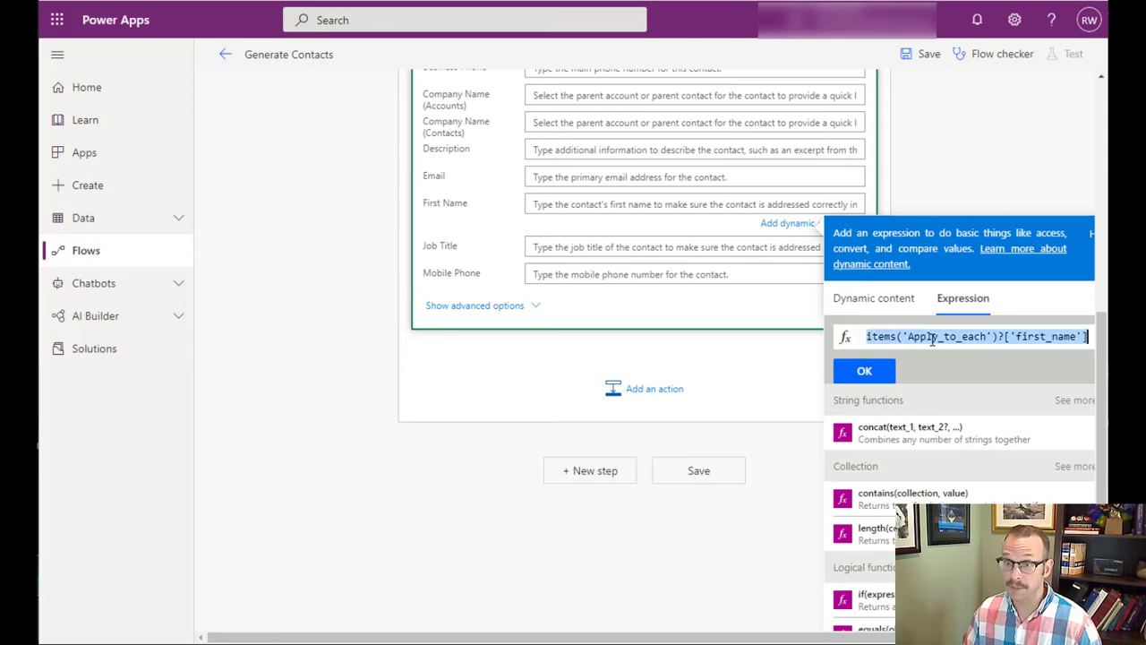
left_click(867, 370)
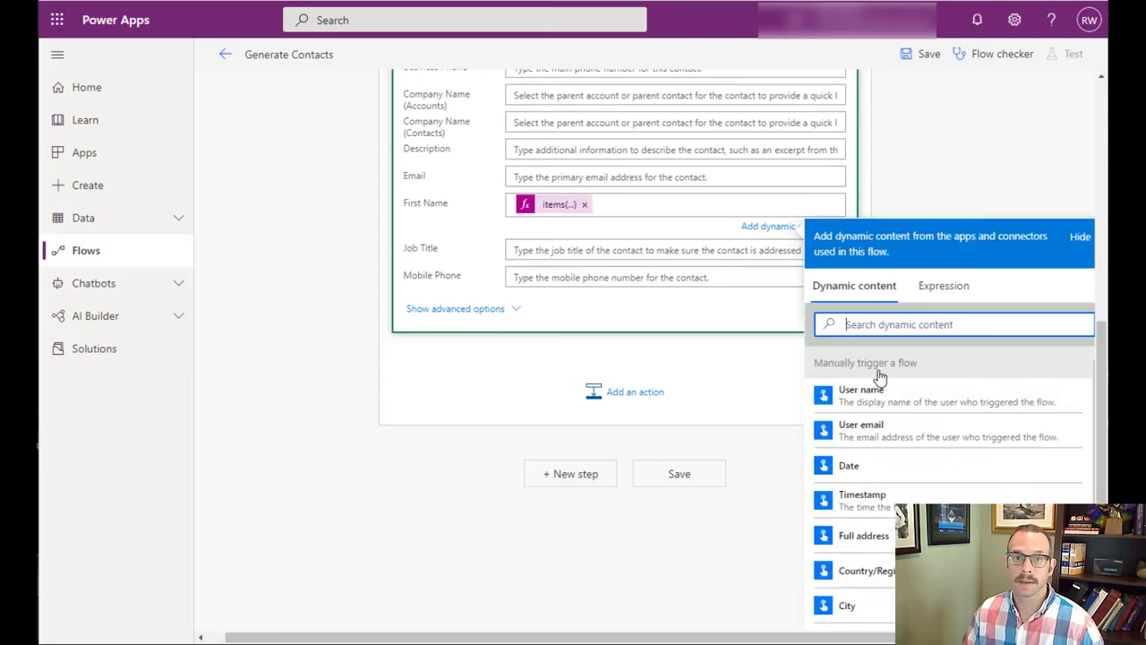
Fill the new row's Last Name with the expression items('Apply_to_each')?['last_name'].
scroll(657, 335, "up", 2)
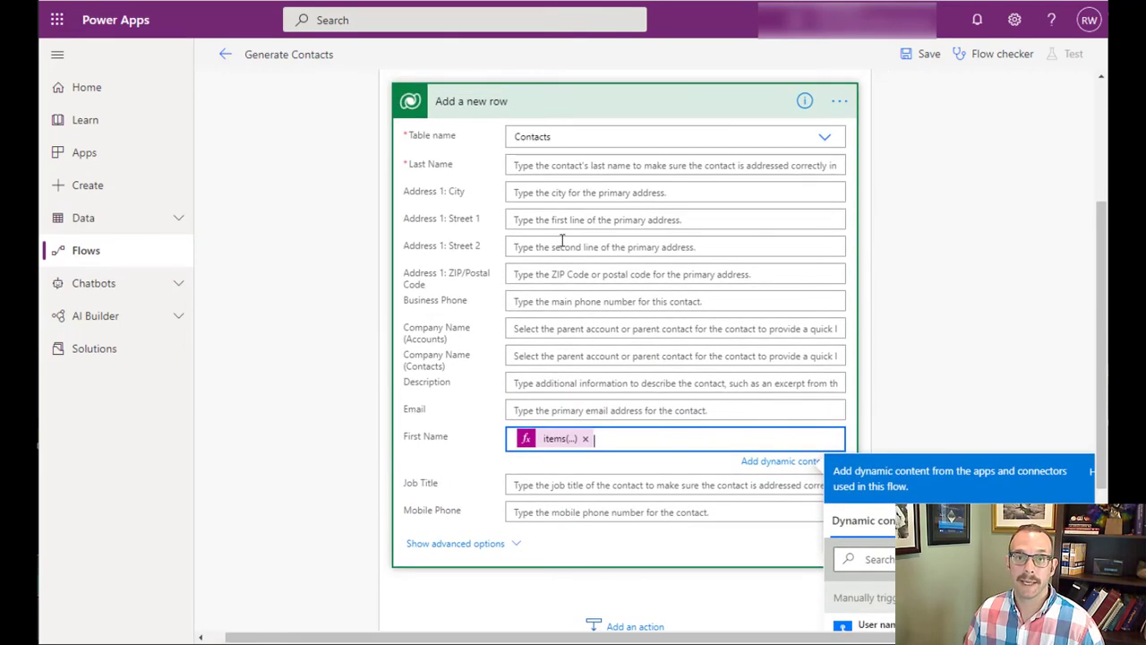
left_click(553, 164)
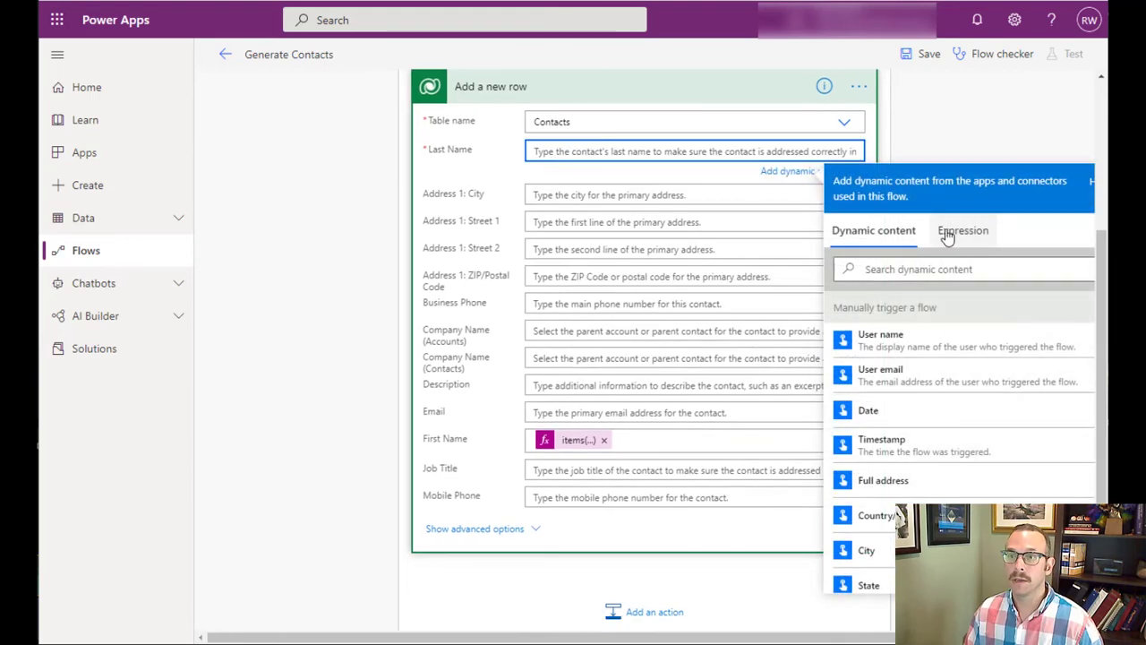
left_click(959, 229)
type("items('Apply_to_each')?['First_name']")
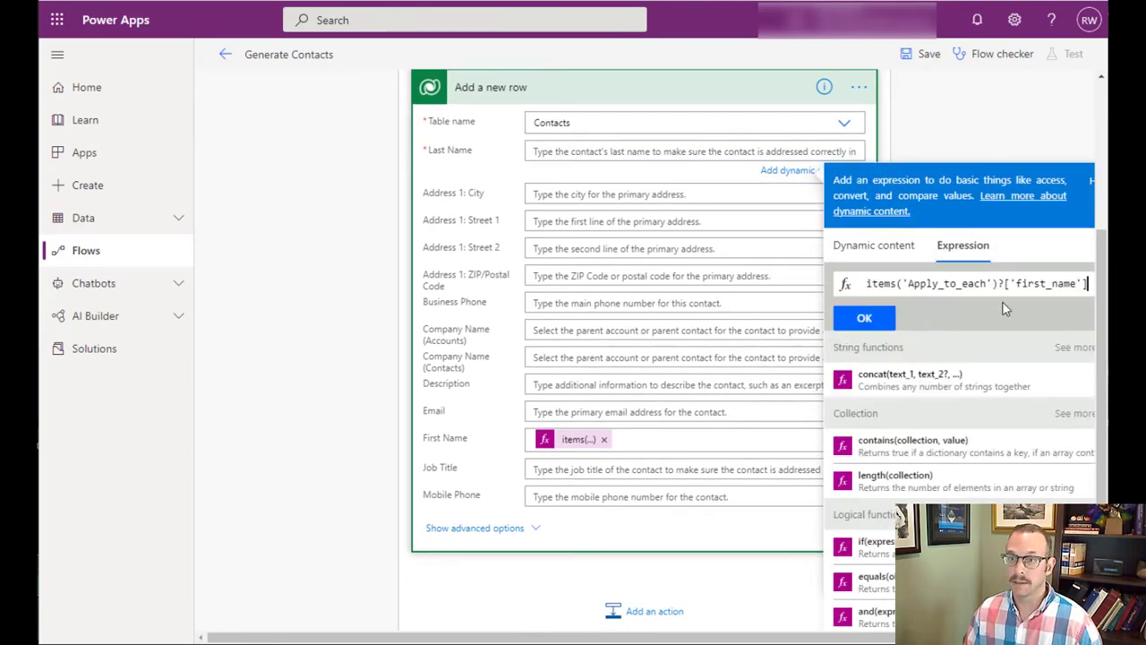
left_click(1019, 284)
left_click_drag(1030, 288, 1048, 287)
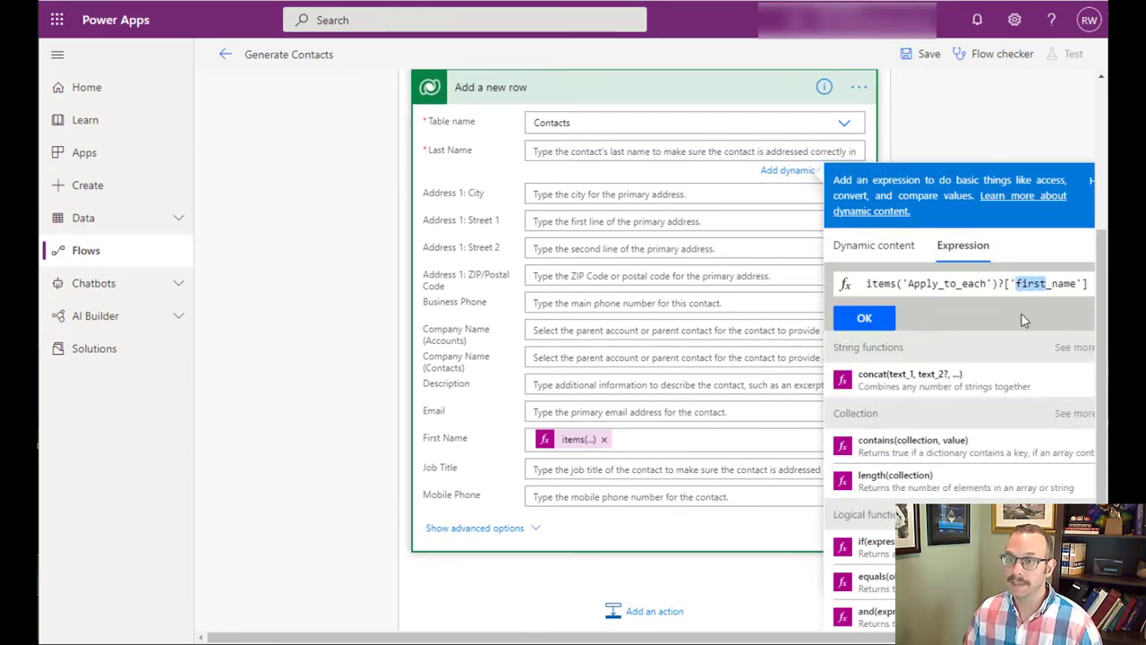
type("last")
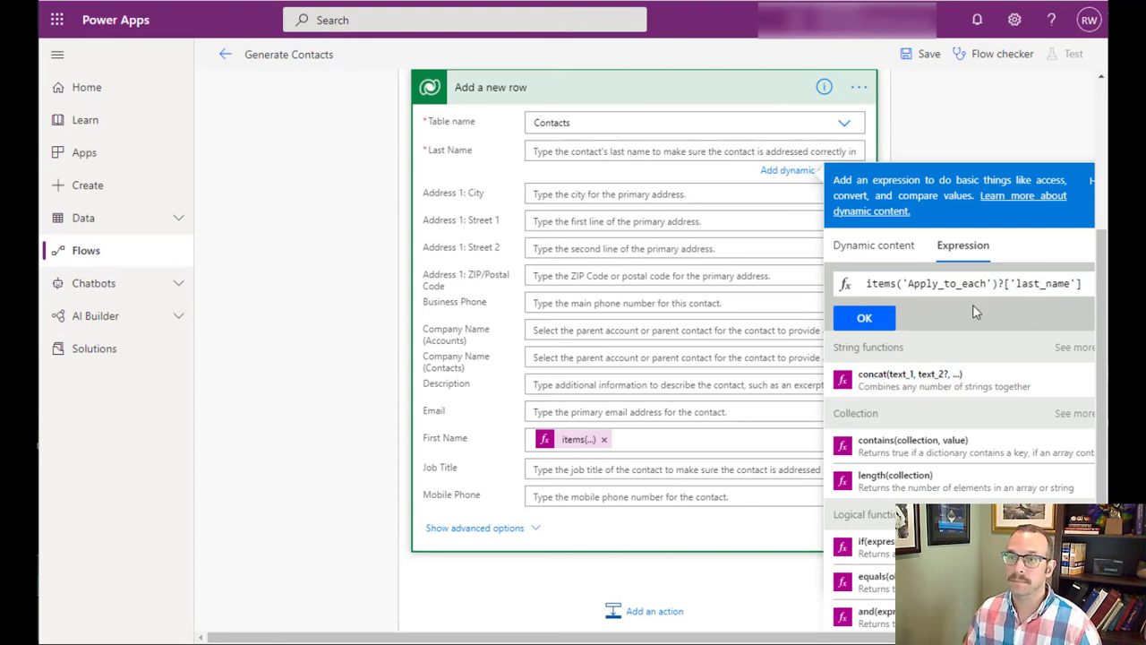
left_click(863, 320)
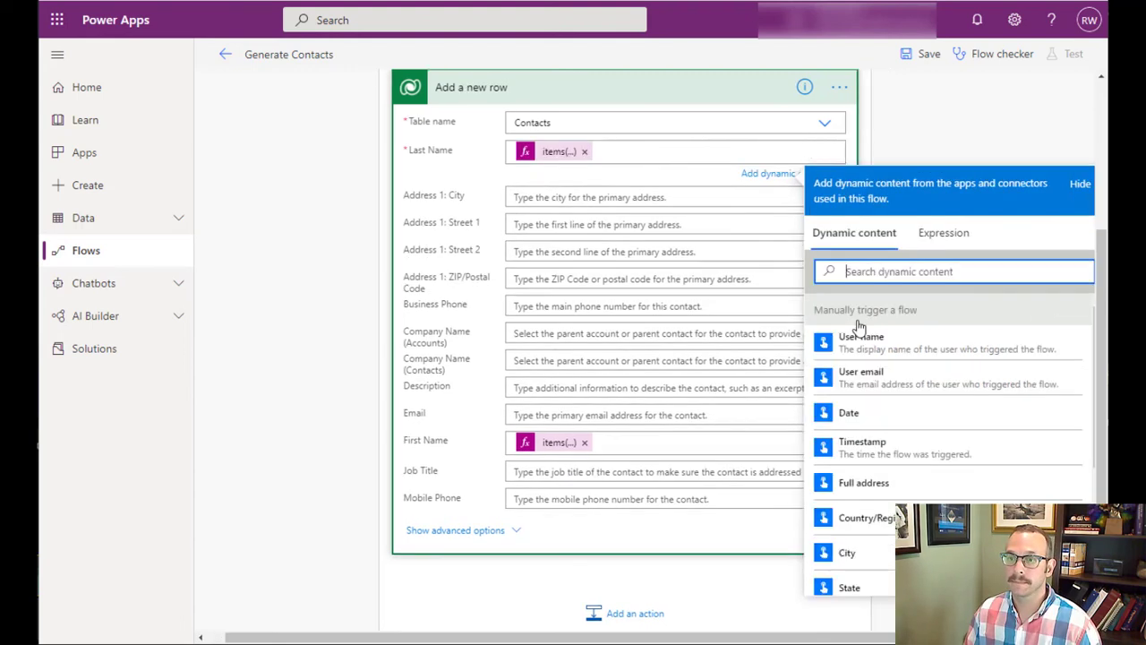
Save the Generate Contacts flow and run it as a manual test.
scroll(672, 217, "up", 1)
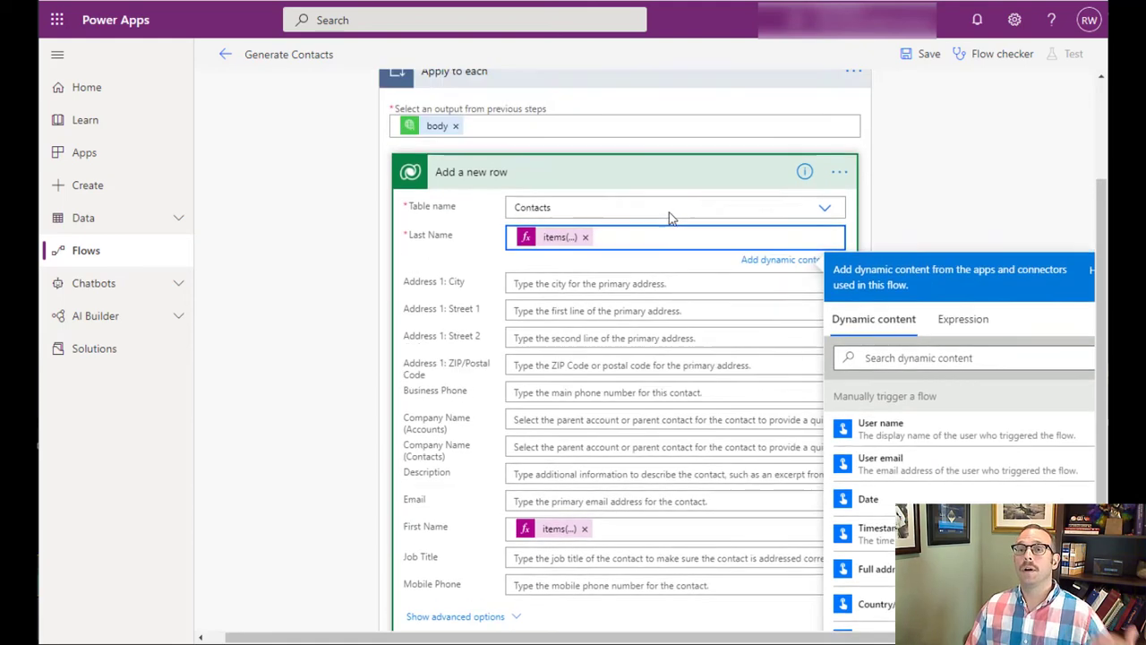
scroll(672, 218, "up", 3)
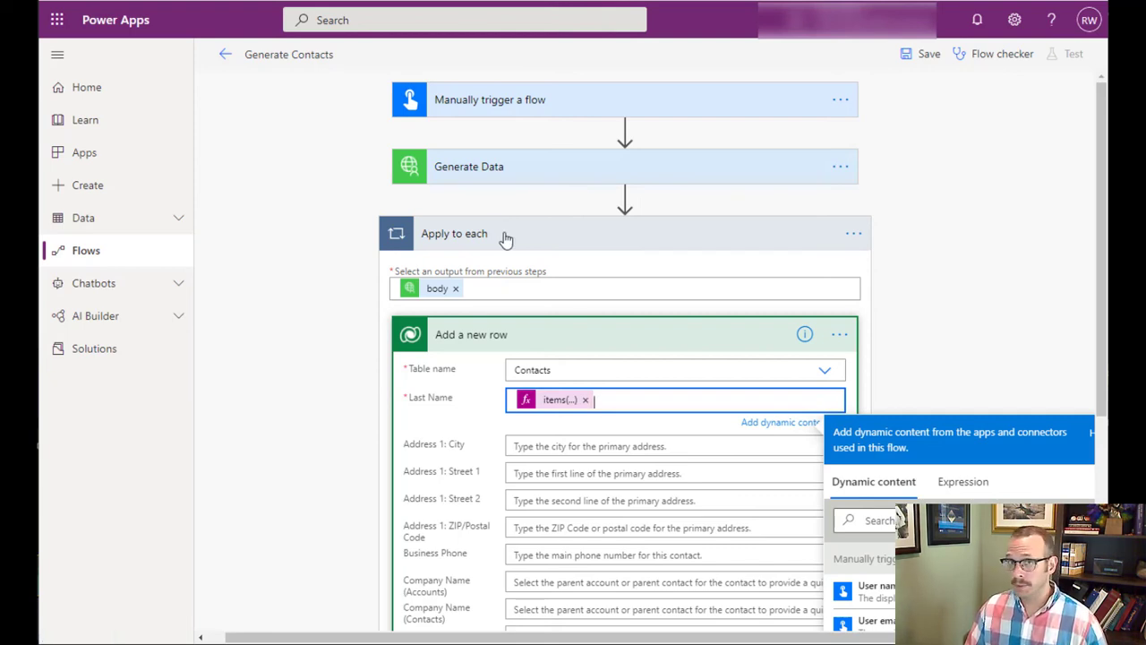
left_click(919, 56)
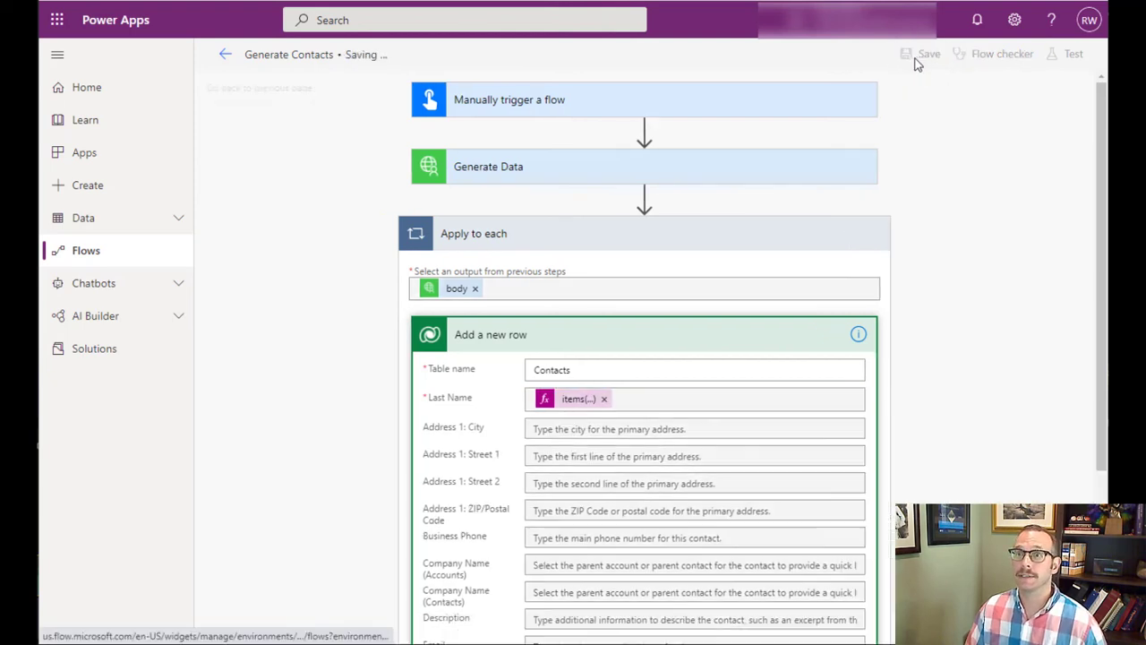
left_click(1066, 56)
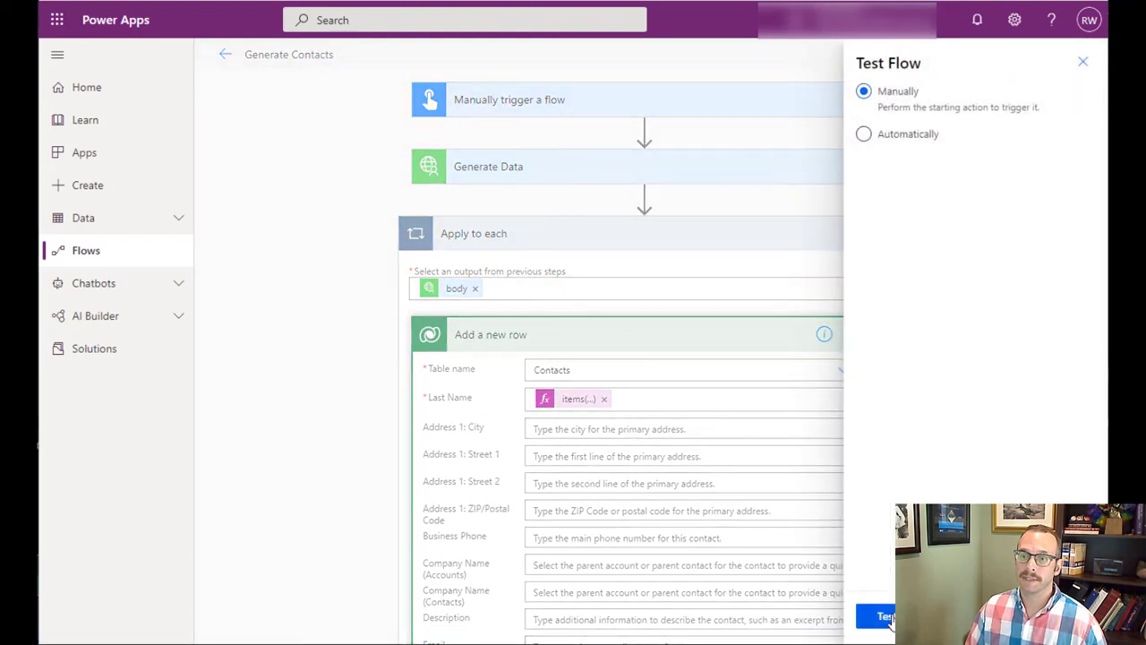
left_click(887, 616)
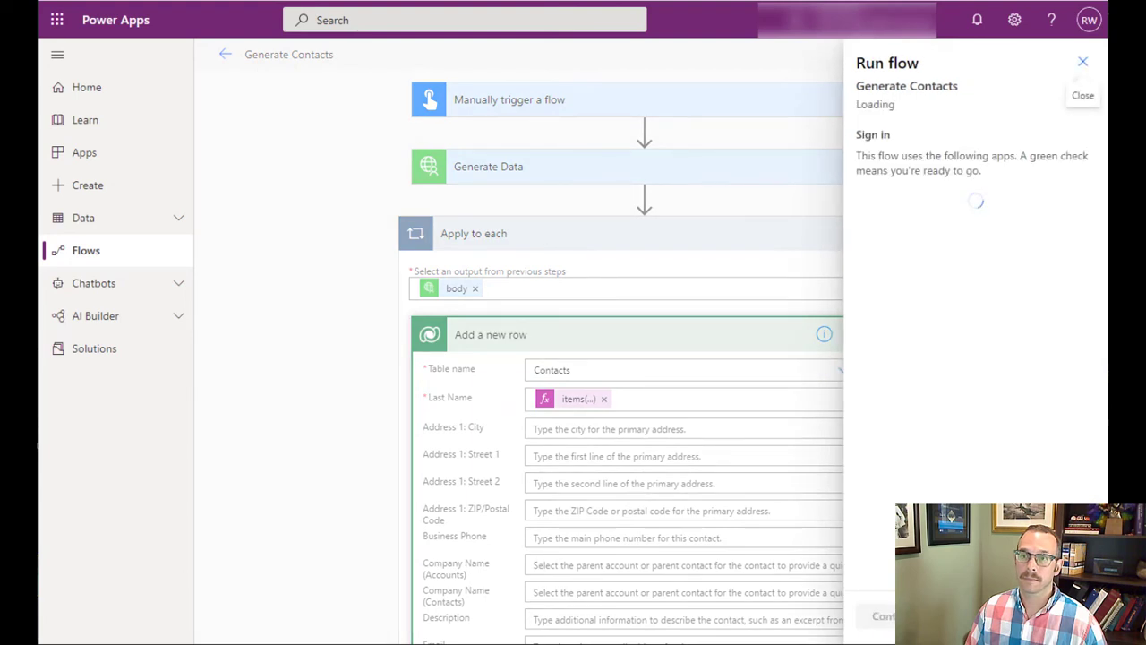
left_click(887, 616)
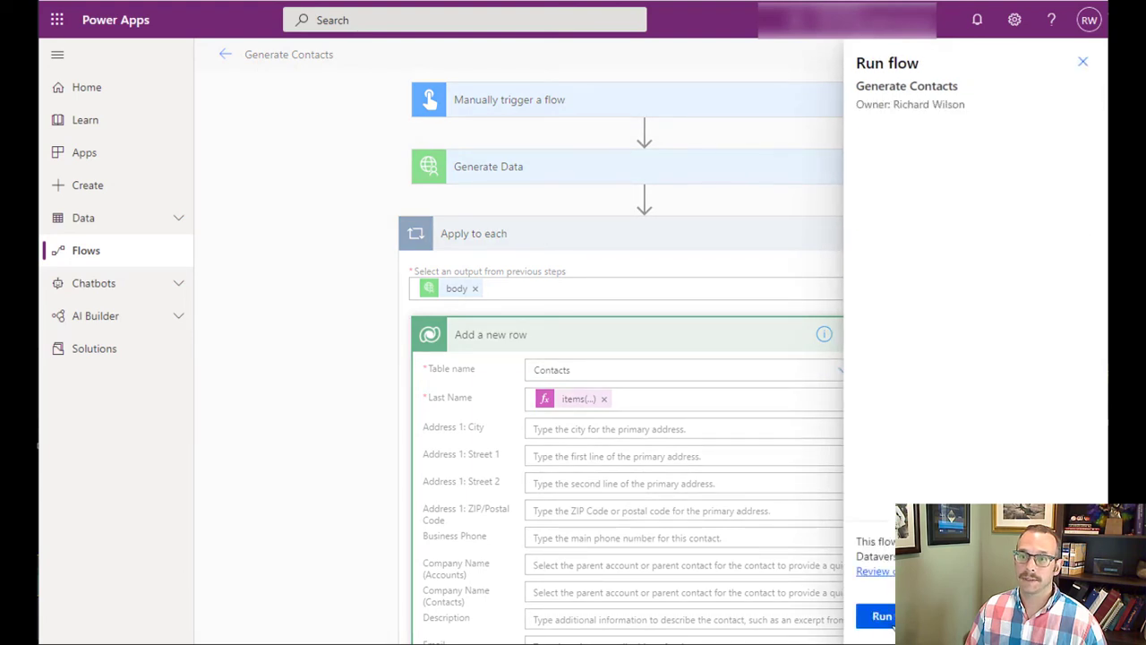
left_click(892, 624)
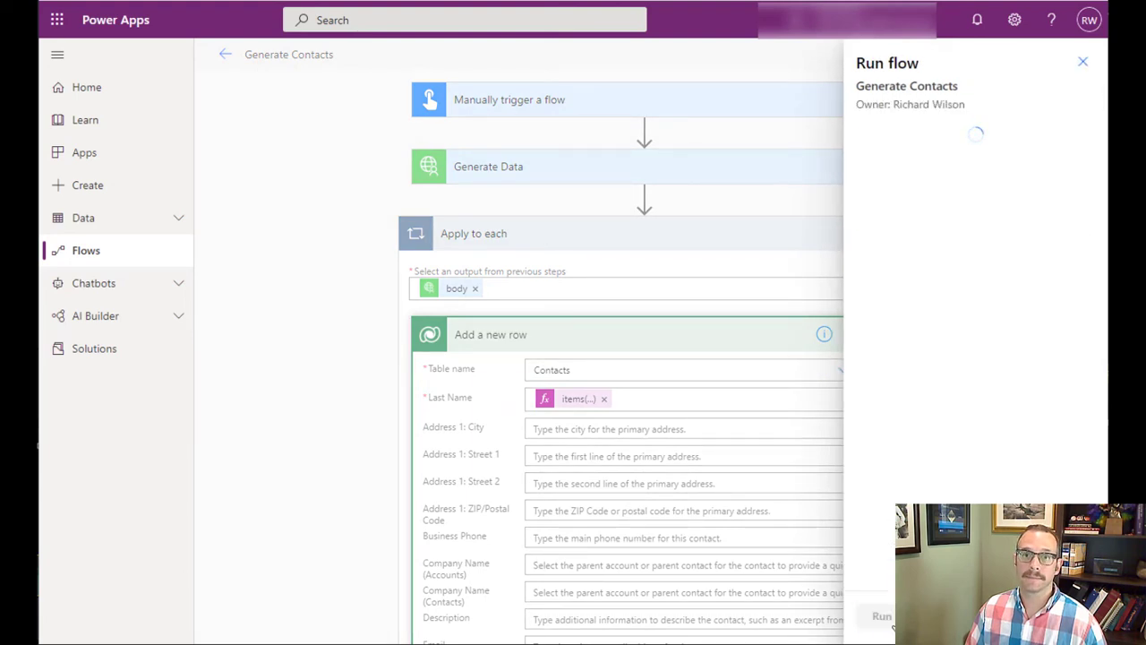
left_click(887, 616)
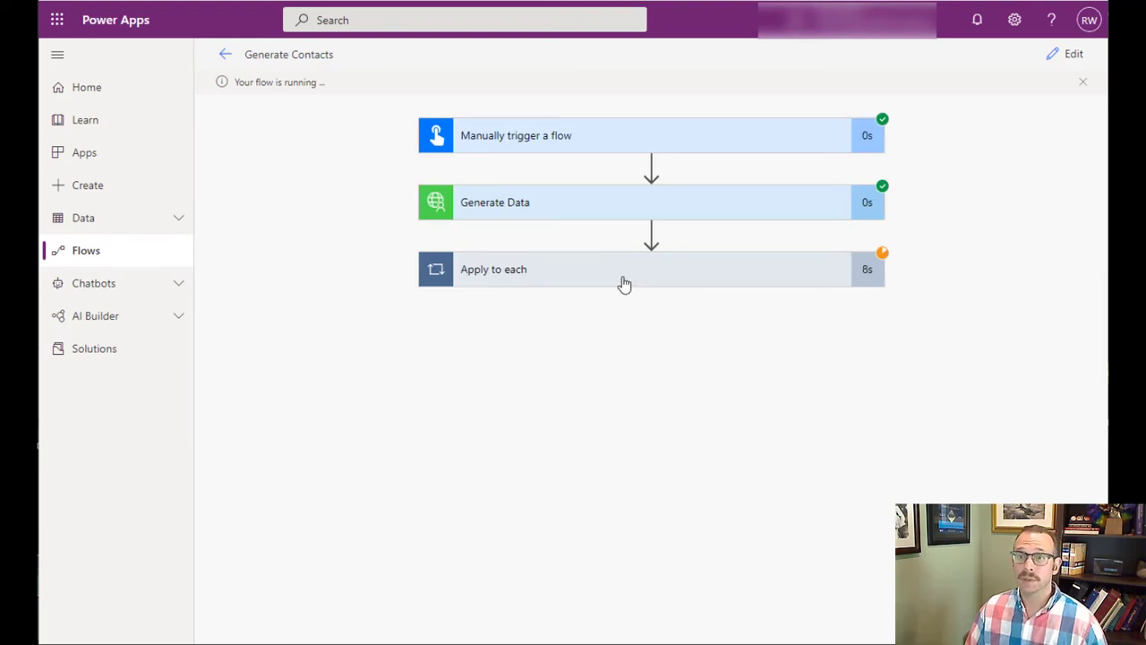
Inspect the run's Generate Data output and the first Add a new row iteration inside Apply to each.
left_click(608, 198)
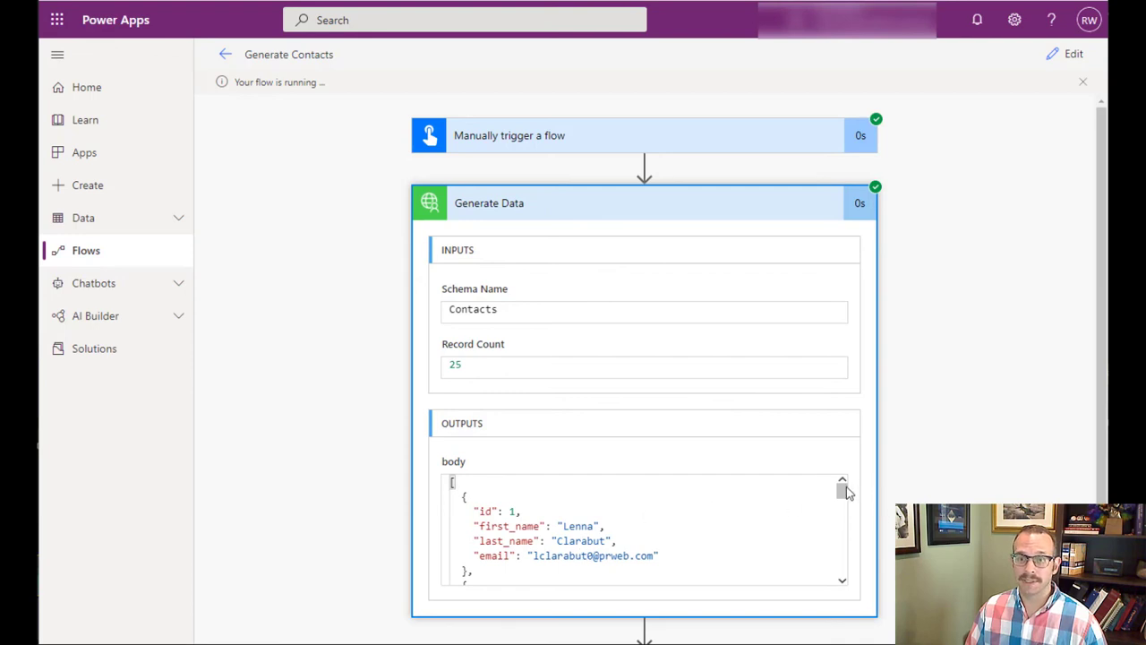
mouse_move(842, 490)
left_mouse_down()
mouse_move(842, 568)
mouse_move(842, 488)
left_mouse_up()
left_click(842, 205)
left_click(757, 266)
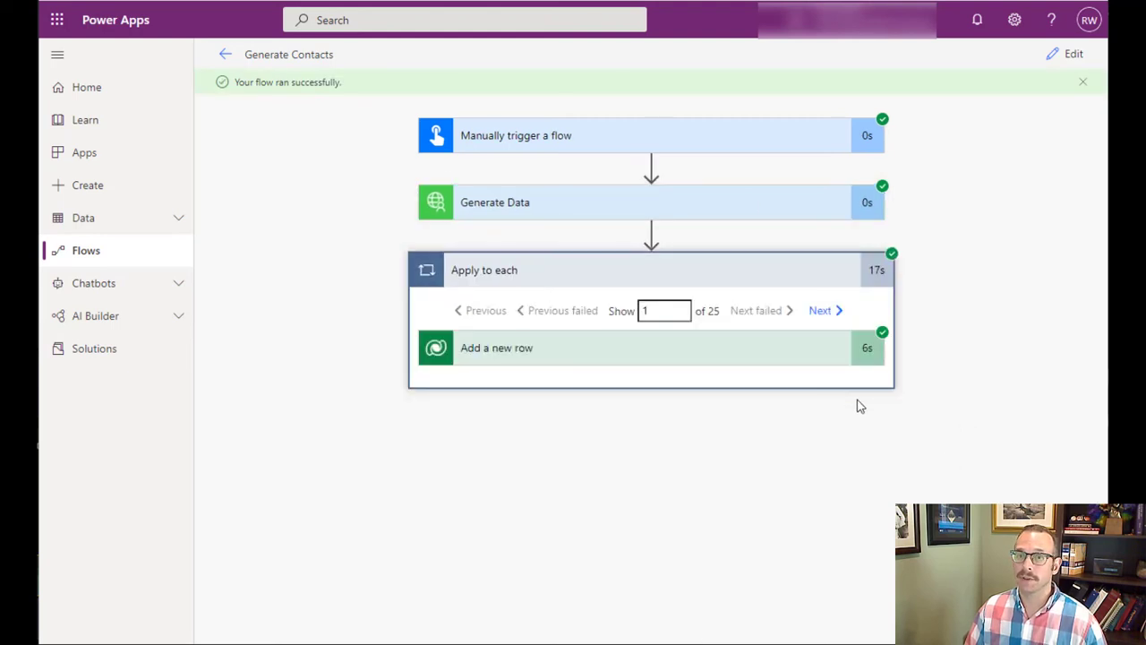
left_click(694, 358)
scroll(870, 512, "down", 2)
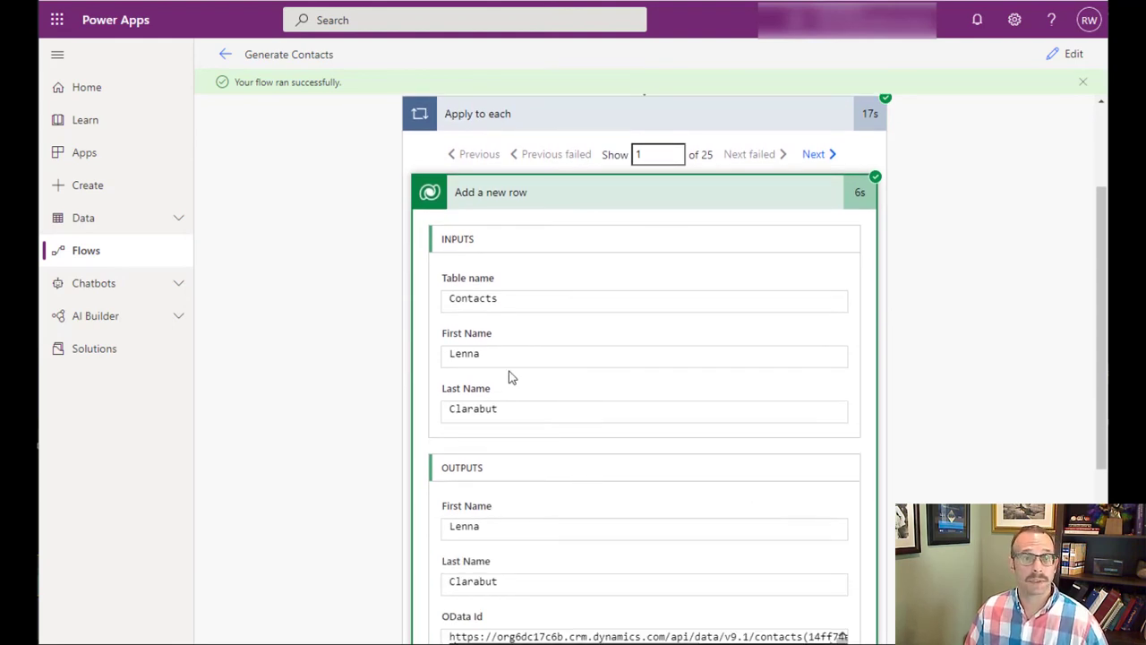
Find the Contact table in the Dataverse tables and review its data records.
left_click(179, 220)
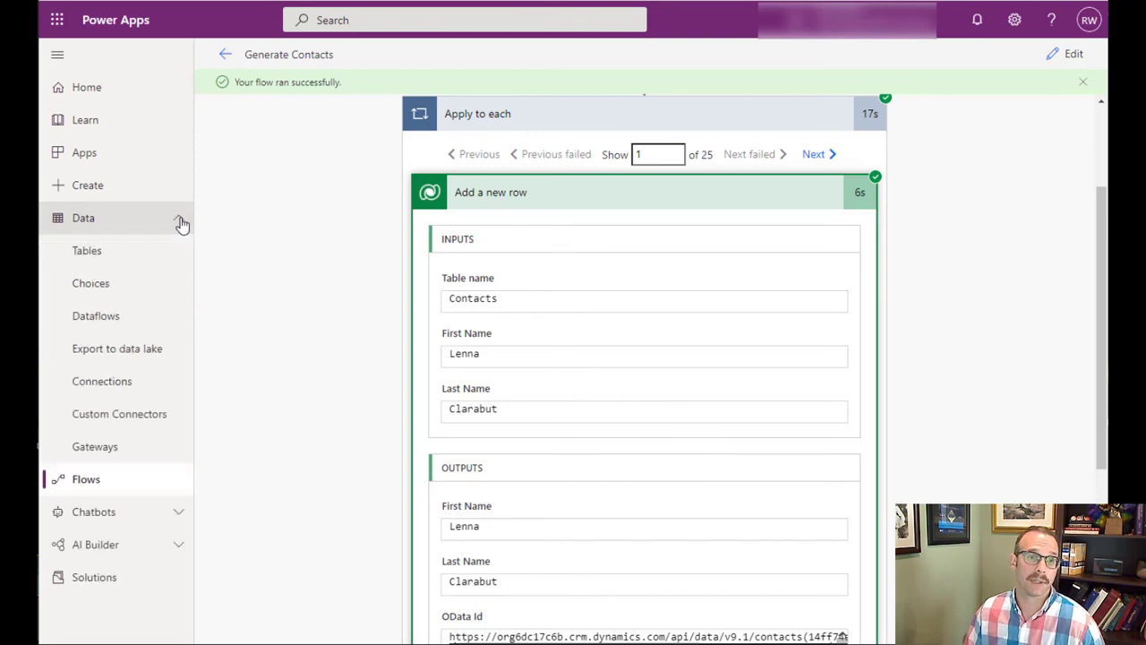
left_click(166, 254)
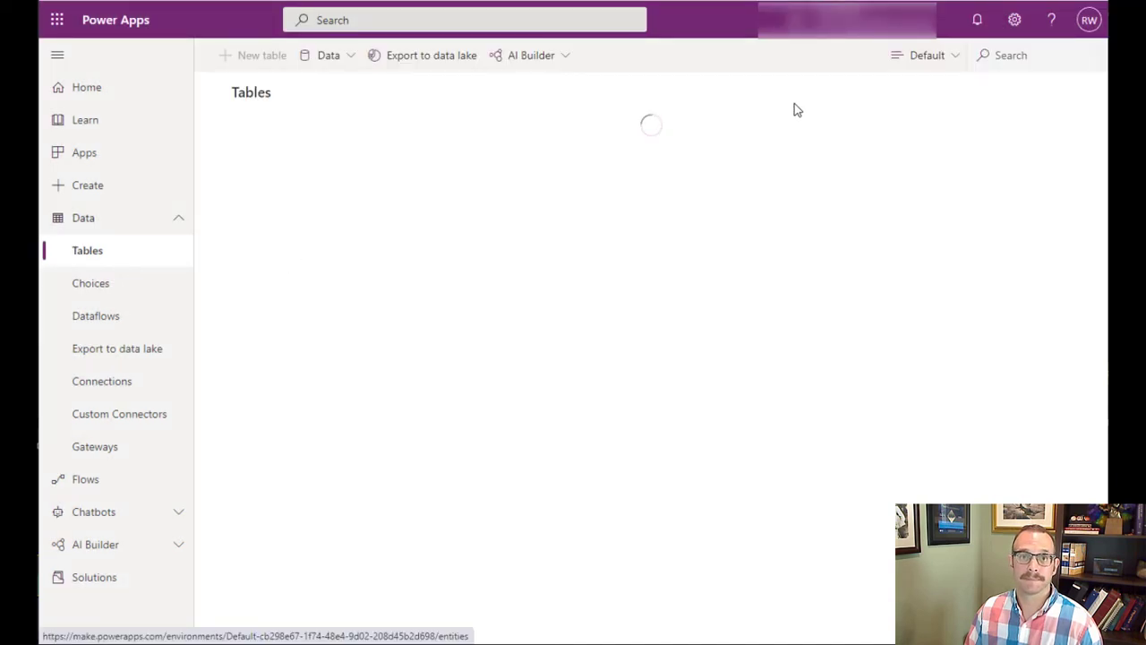
left_click(1007, 53)
type("contact")
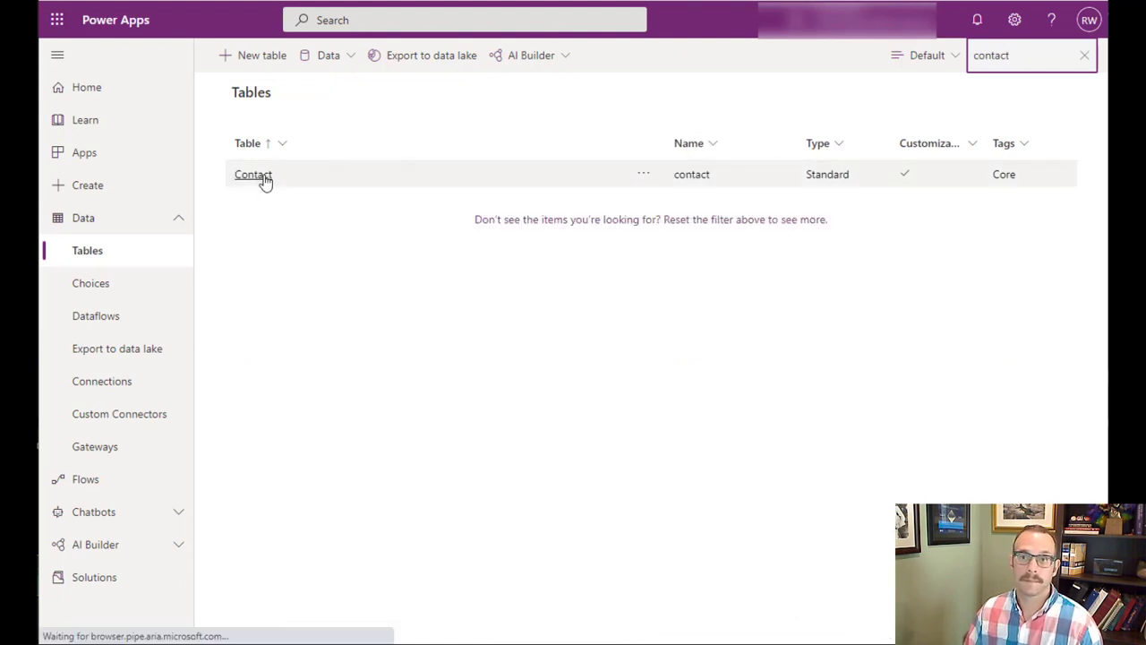
left_click(283, 177)
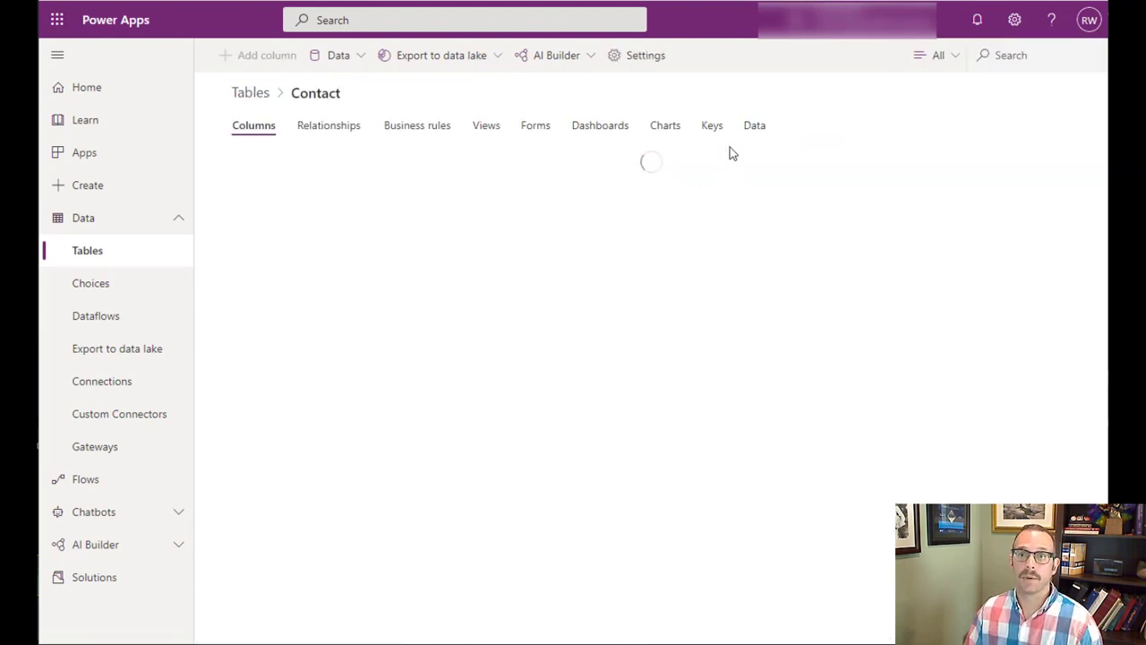
left_click(755, 128)
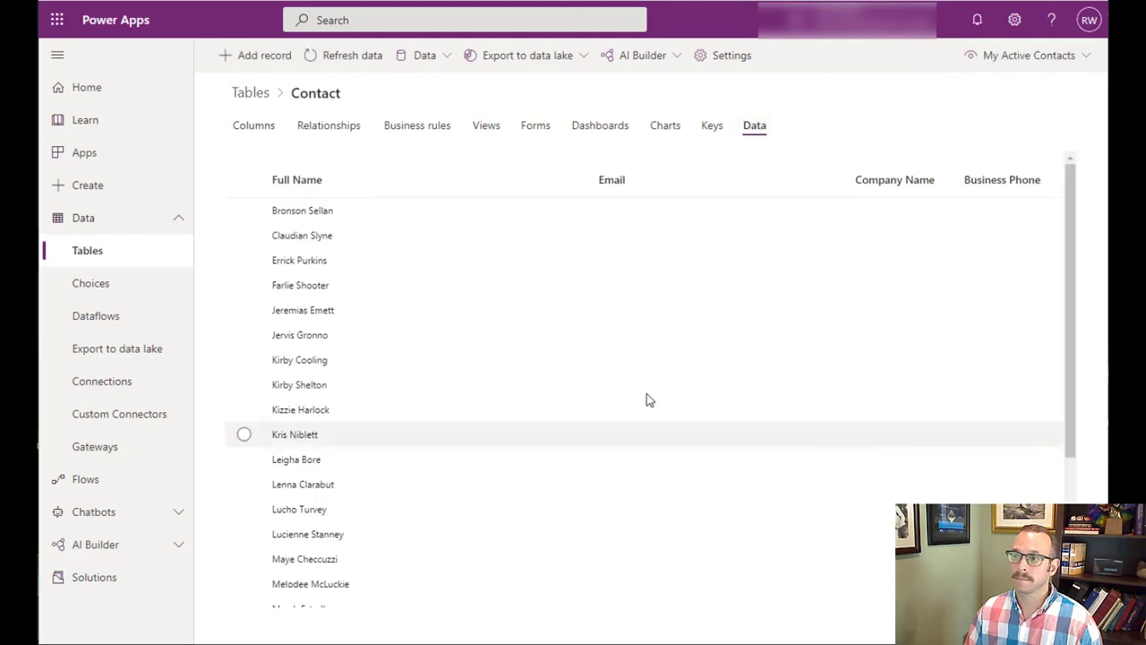
scroll(412, 582, "down", 3)
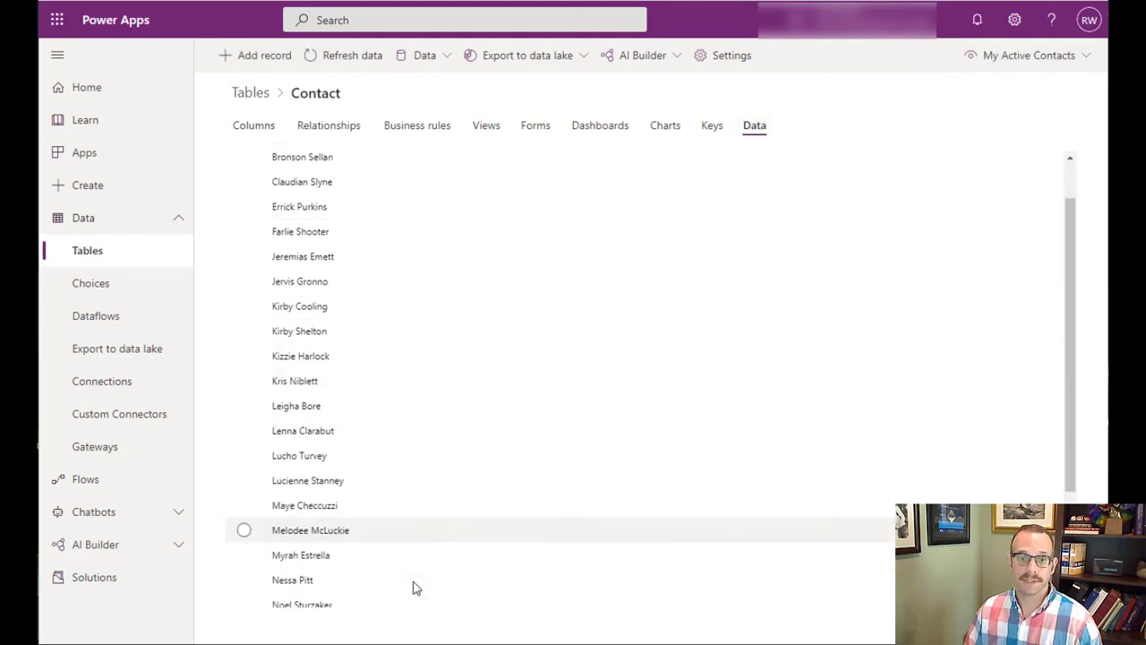
scroll(415, 574, "up", 3)
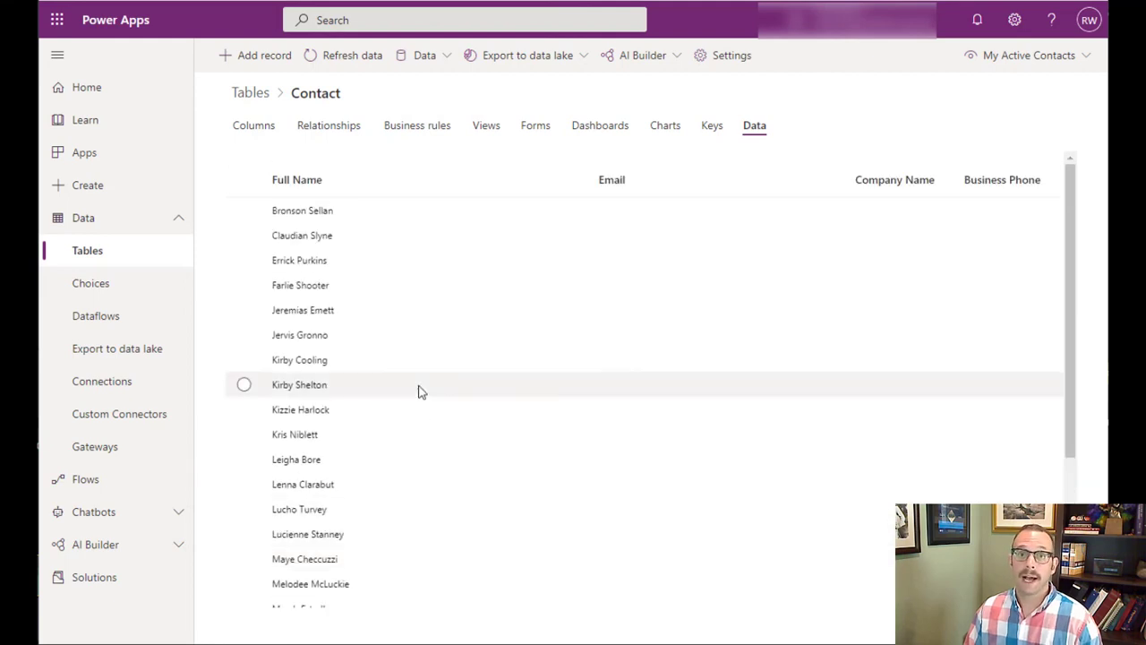